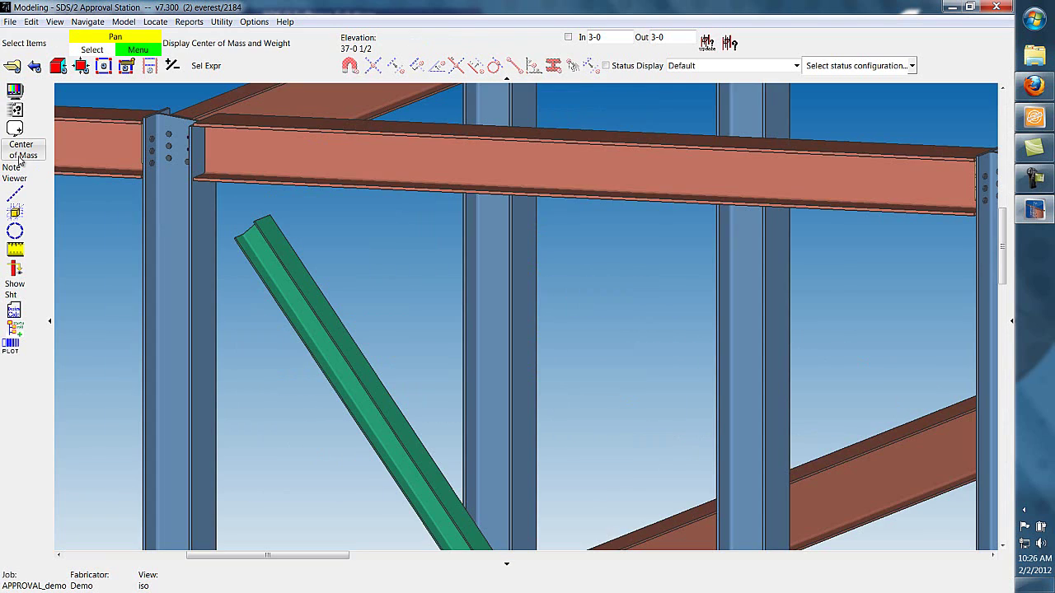
- Activate the Add Note to Model tool to place a new note
left_click(15, 127)
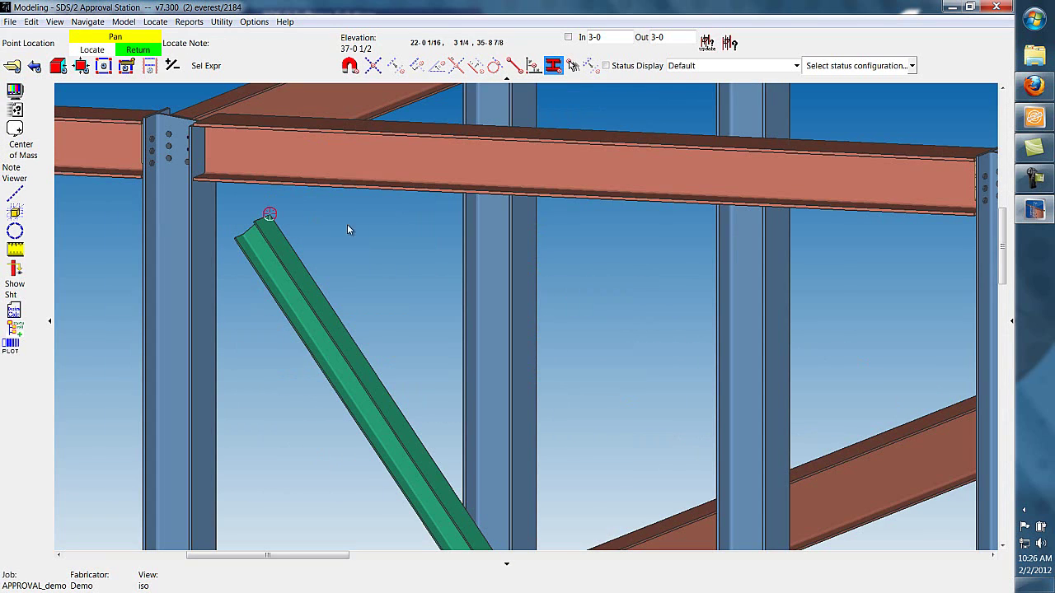
- Place a note at the brace's top end and link it to member 77 (VB_26)
left_click(251, 226)
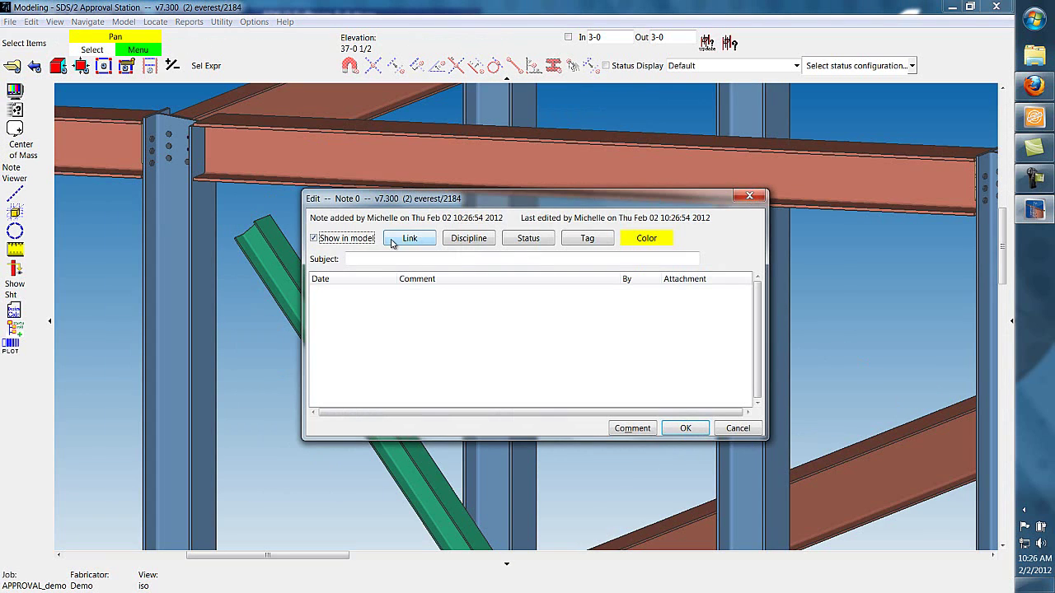
left_click(393, 243)
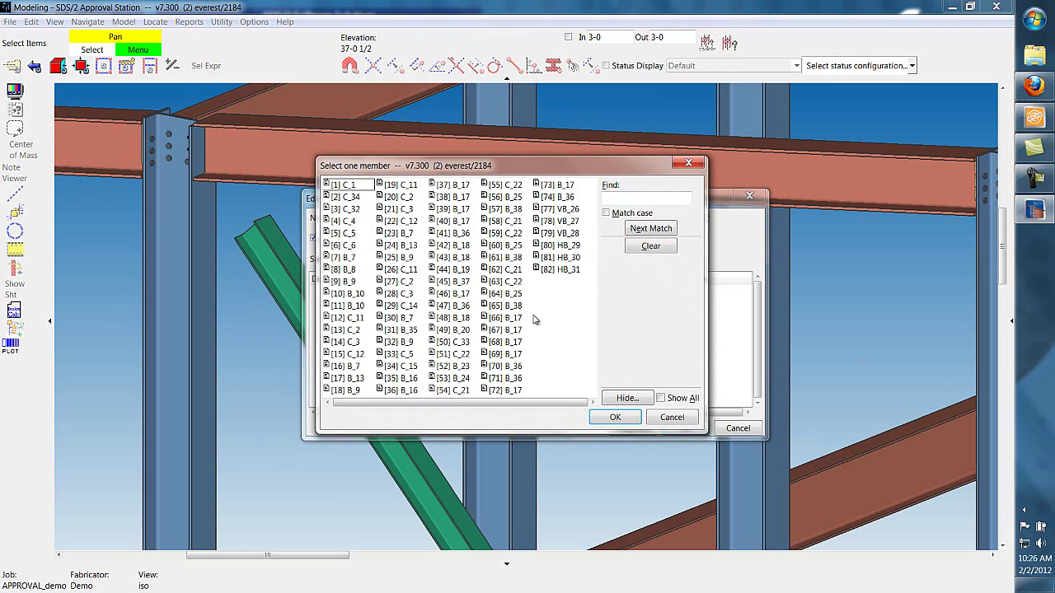
left_click(627, 199)
type("vb")
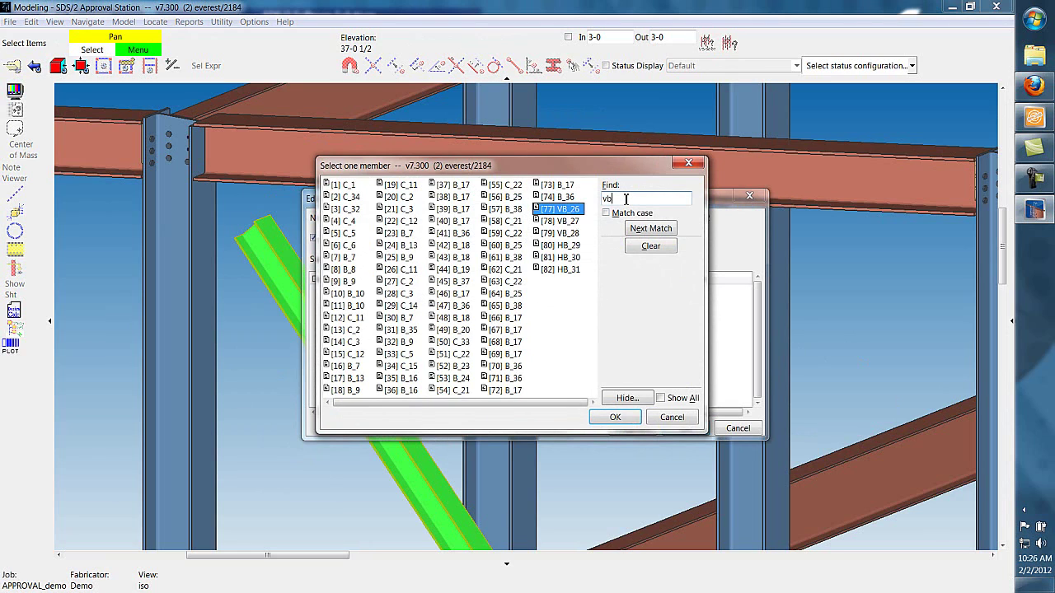
left_click(623, 423)
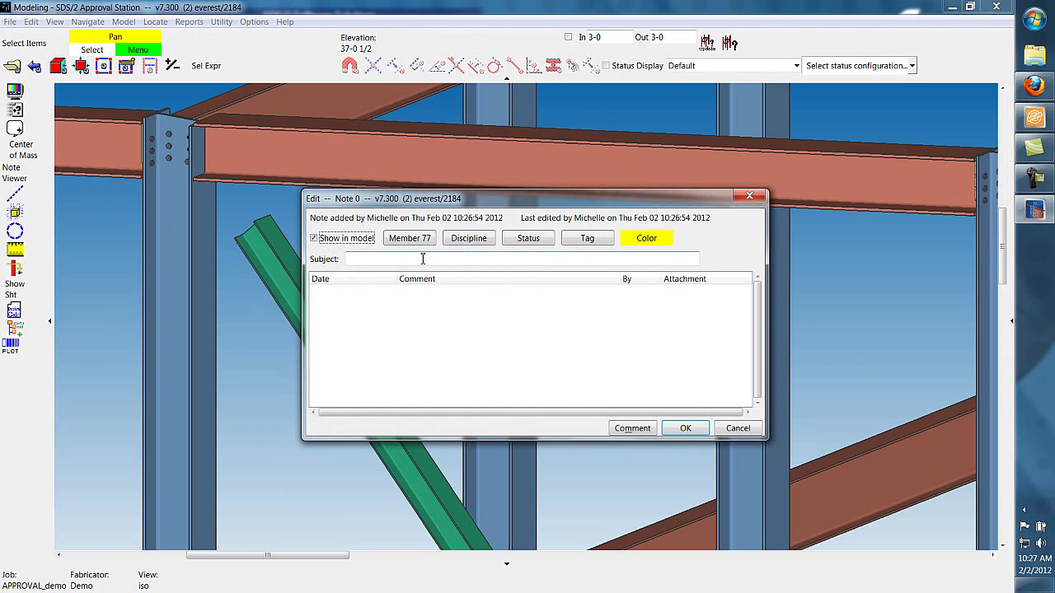
- Set the note's discipline to Engineer, status to New and tag to 'connection'
left_click(479, 241)
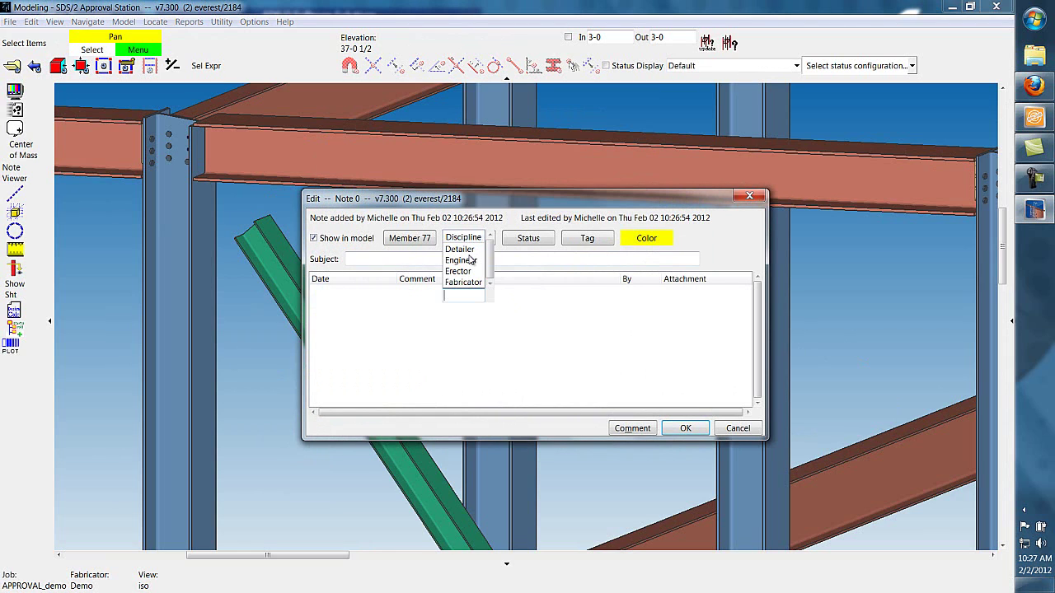
left_click(466, 260)
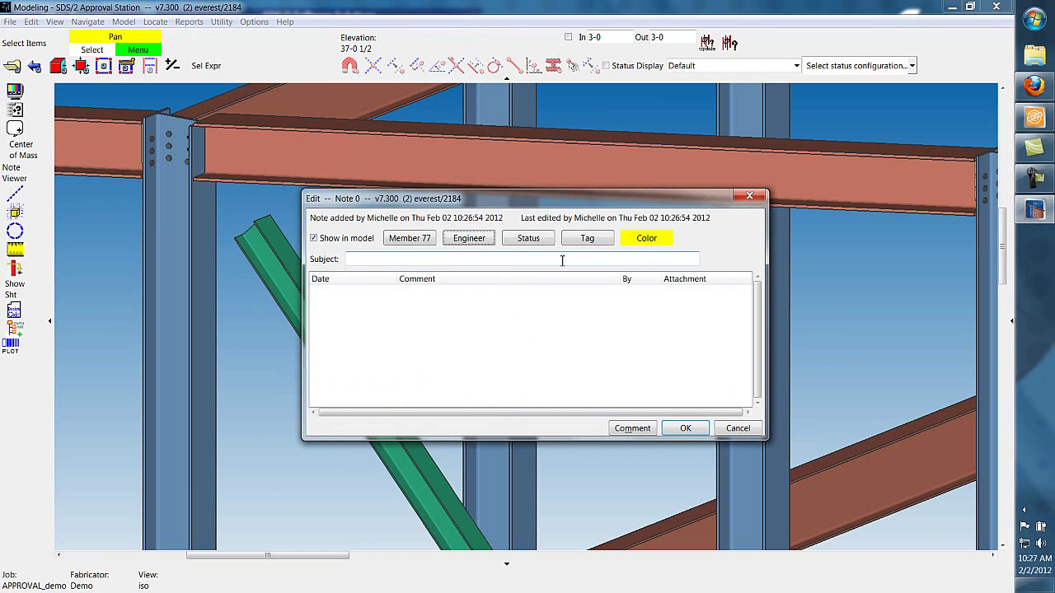
left_click(528, 238)
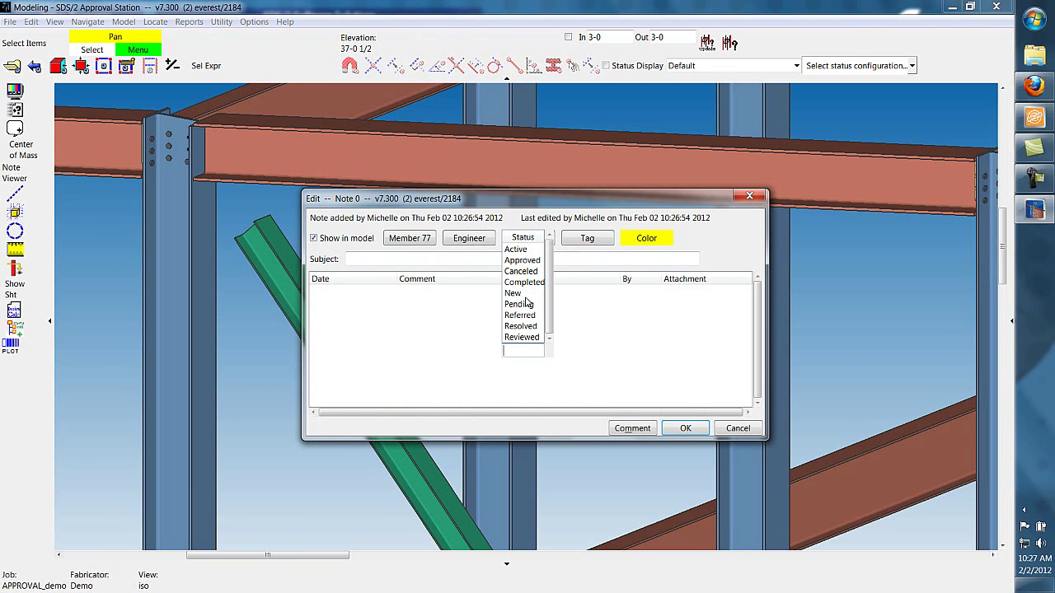
left_click(531, 293)
left_click(584, 239)
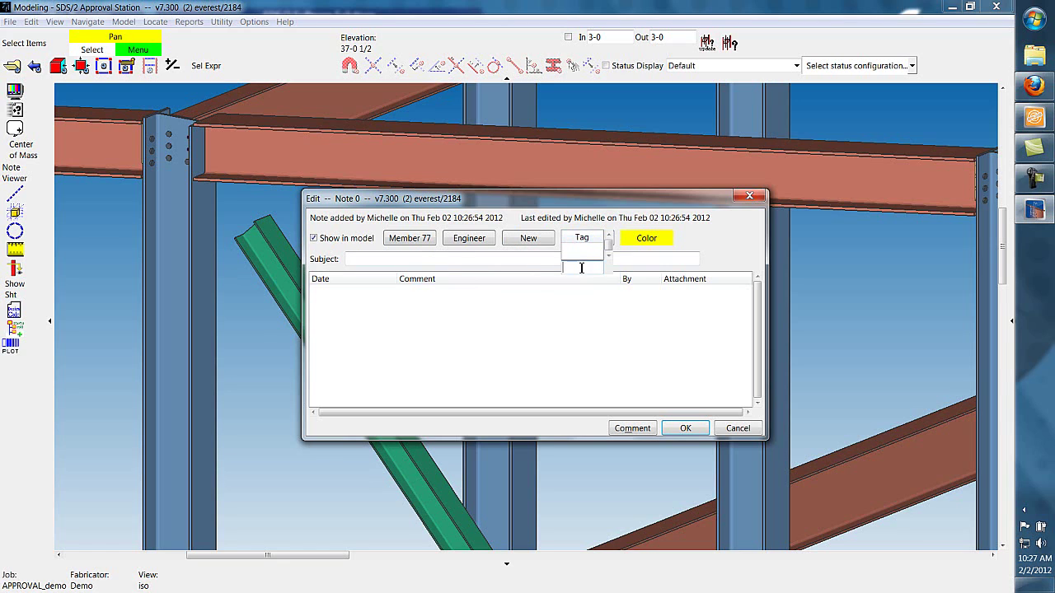
type("connection")
key("Return")
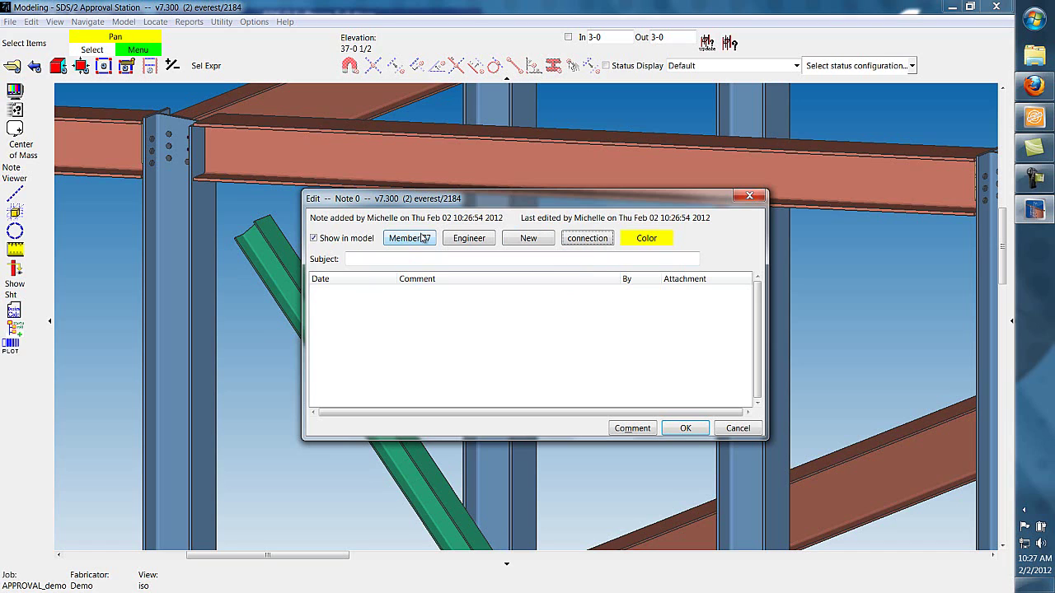
- Give it subject 'Confirm Loads' and a comment to confirm V Brace loads, then save
left_click(373, 255)
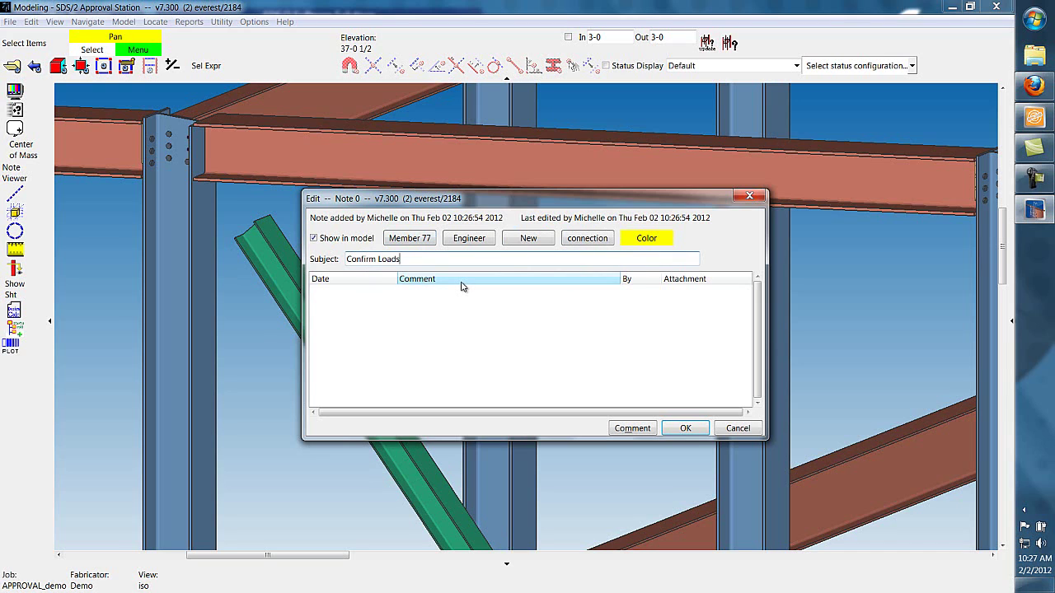
left_click(632, 428)
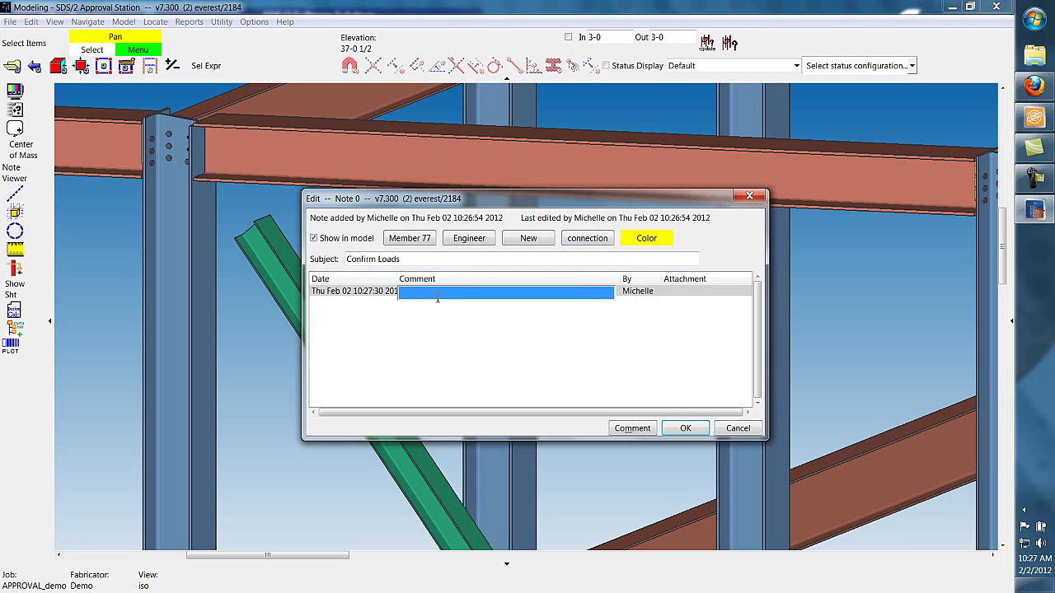
type("Please confirm V Brace loads for this connection")
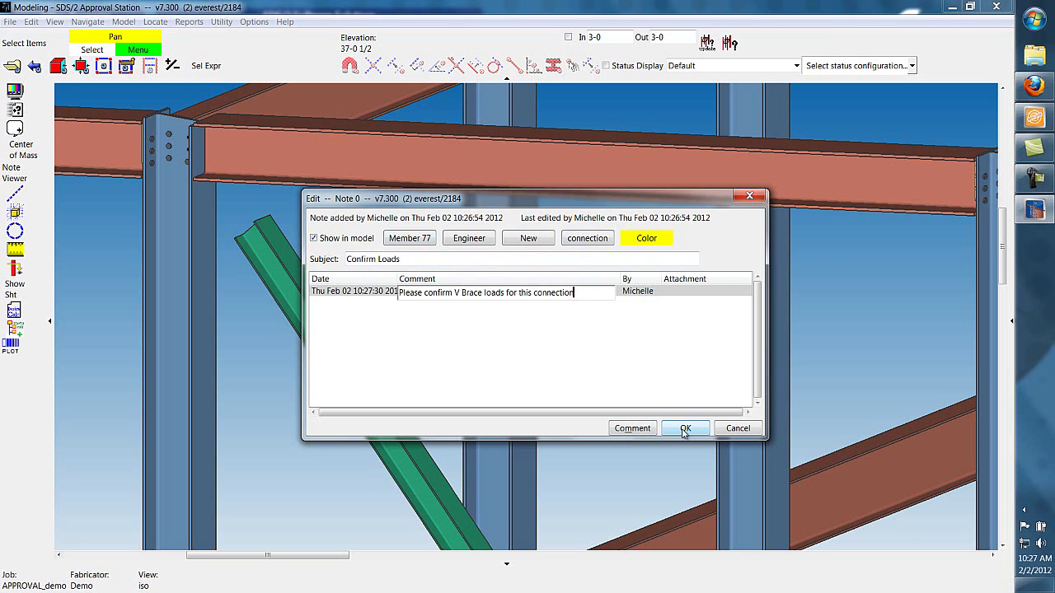
left_click(684, 429)
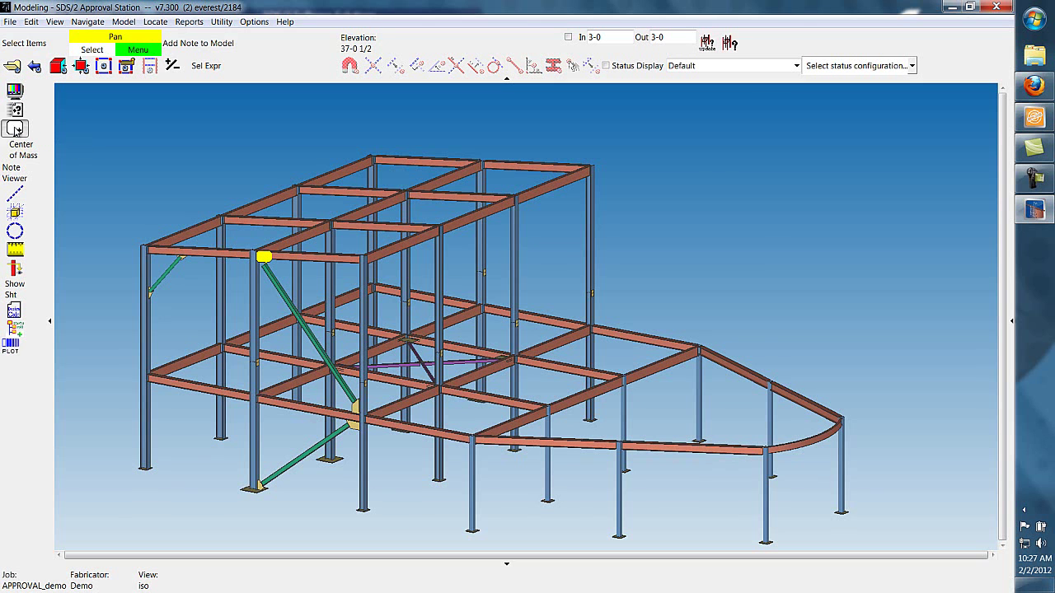
- Place a second note as a red Detailer note tagged Design
left_click(711, 174)
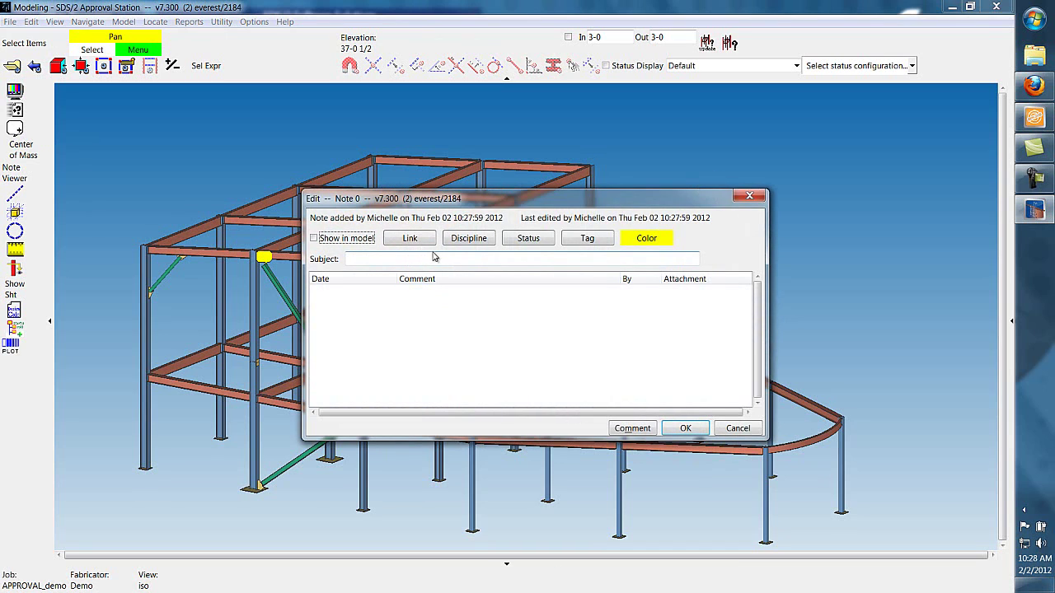
left_click(467, 238)
left_click(467, 249)
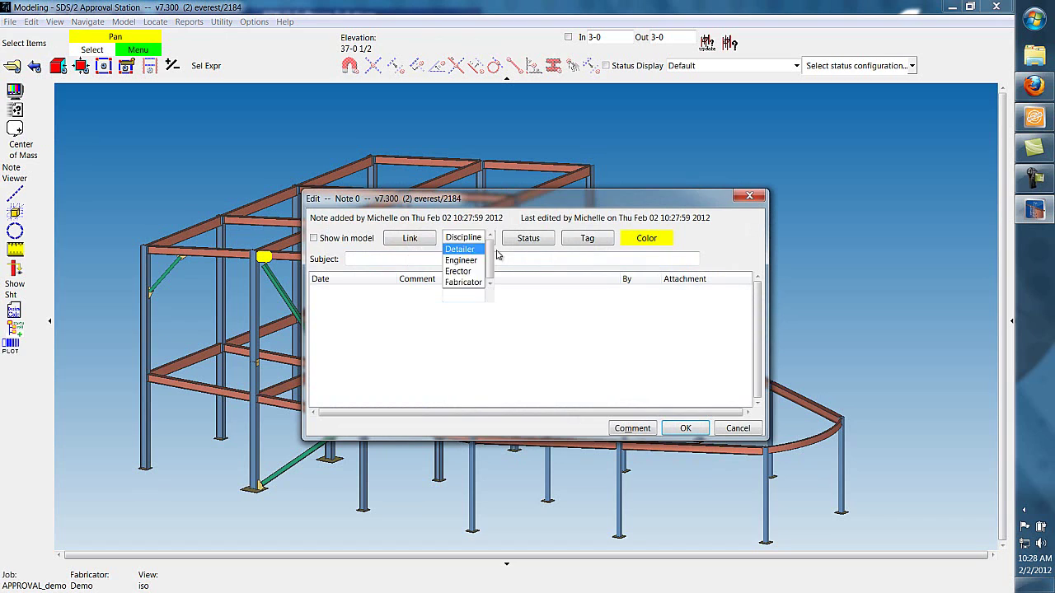
left_click(587, 241)
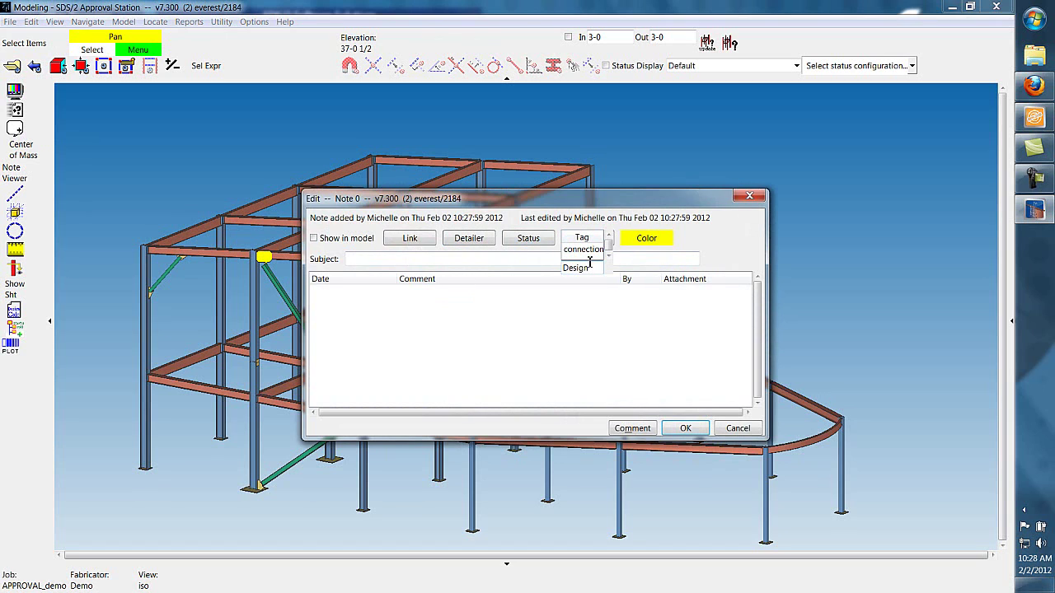
left_click(576, 268)
left_click(646, 238)
left_click(325, 262)
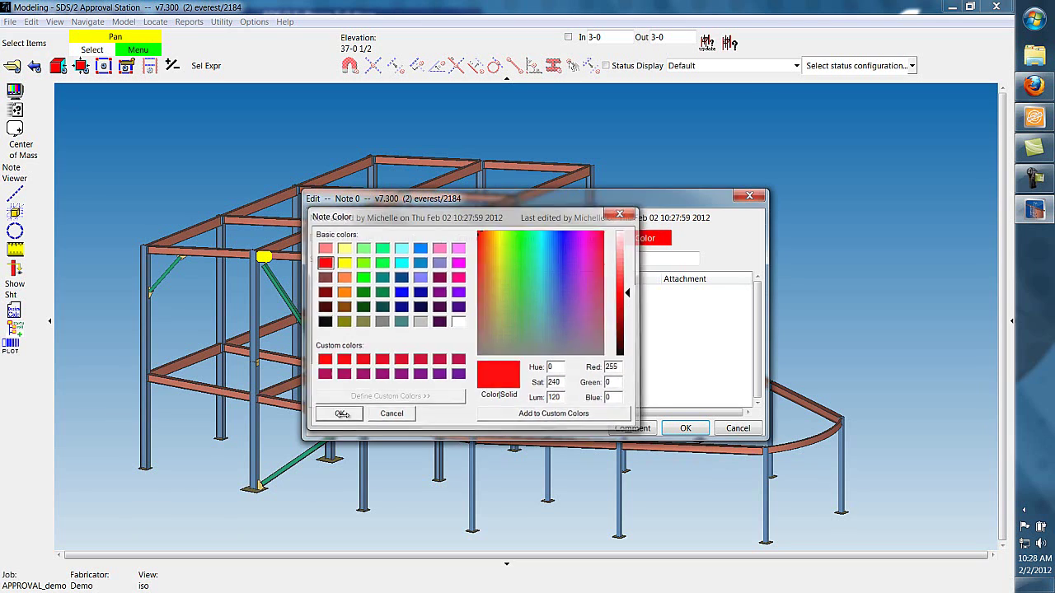
left_click(341, 413)
- Save it with subject 'Design Code for Project' and open the Note Viewer
left_click(360, 260)
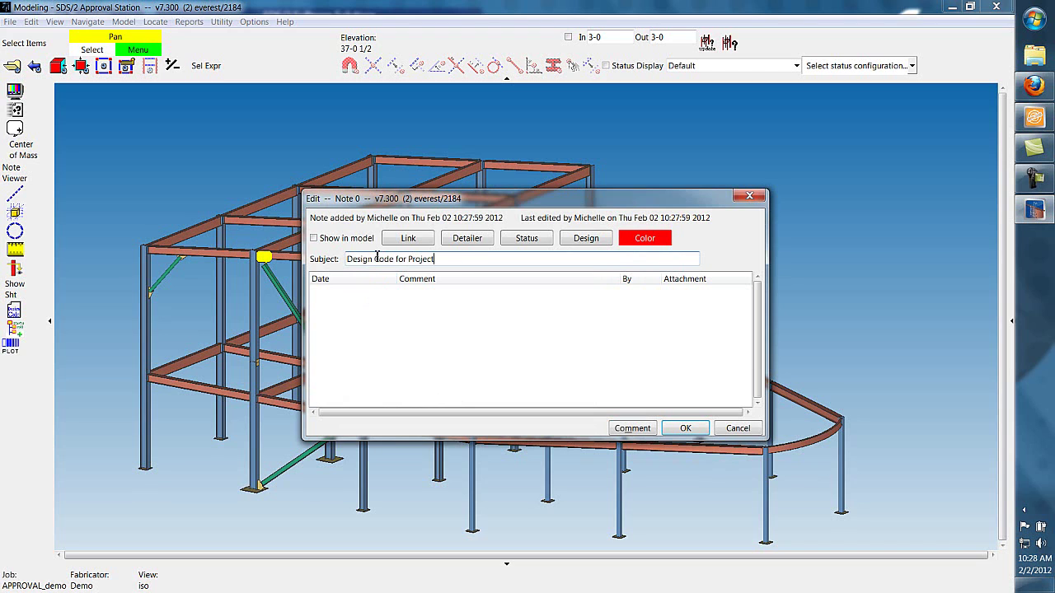
left_click(685, 428)
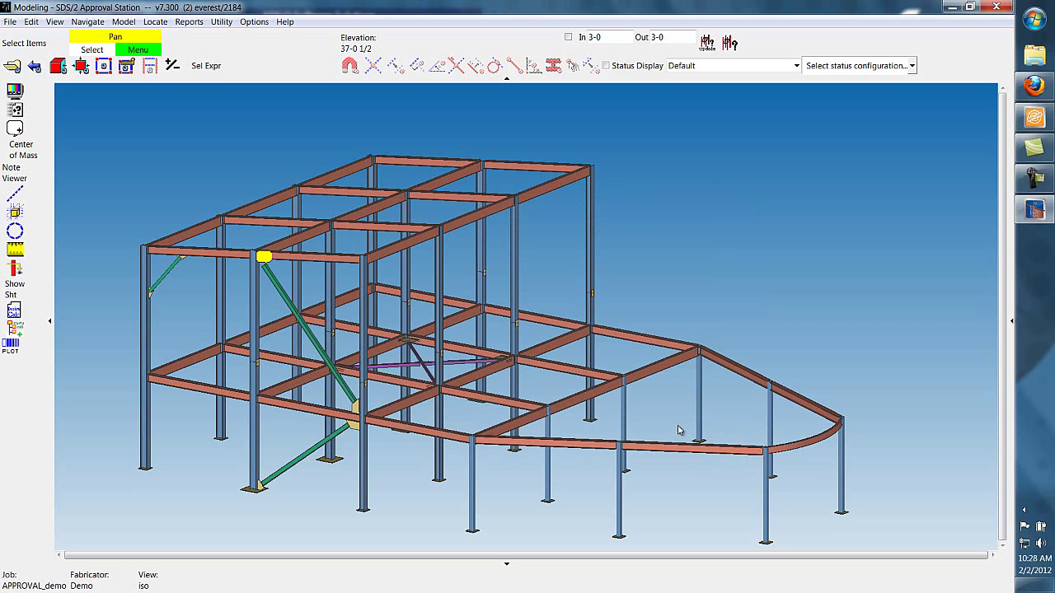
left_click(14, 172)
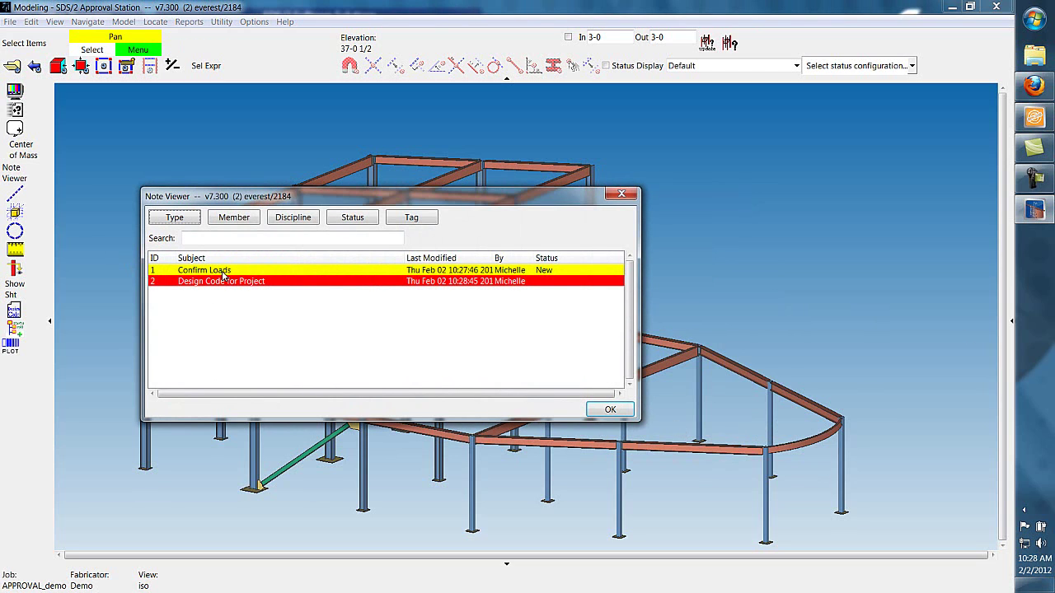
- Close the Note Viewer, zoom in and orbit to a side view of the brace base
left_click(609, 410)
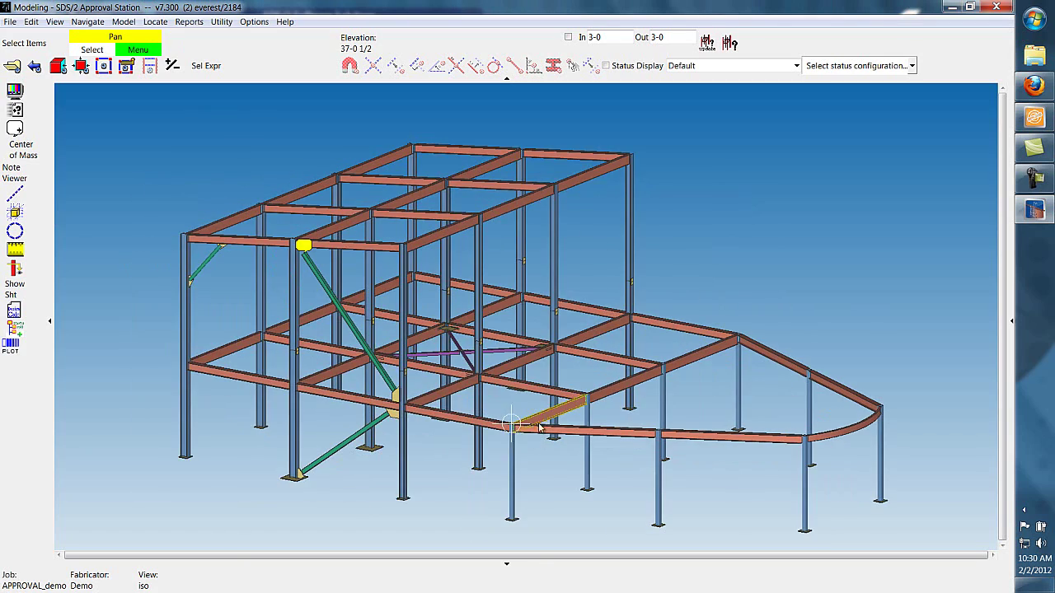
scroll(303, 486, "up", 5)
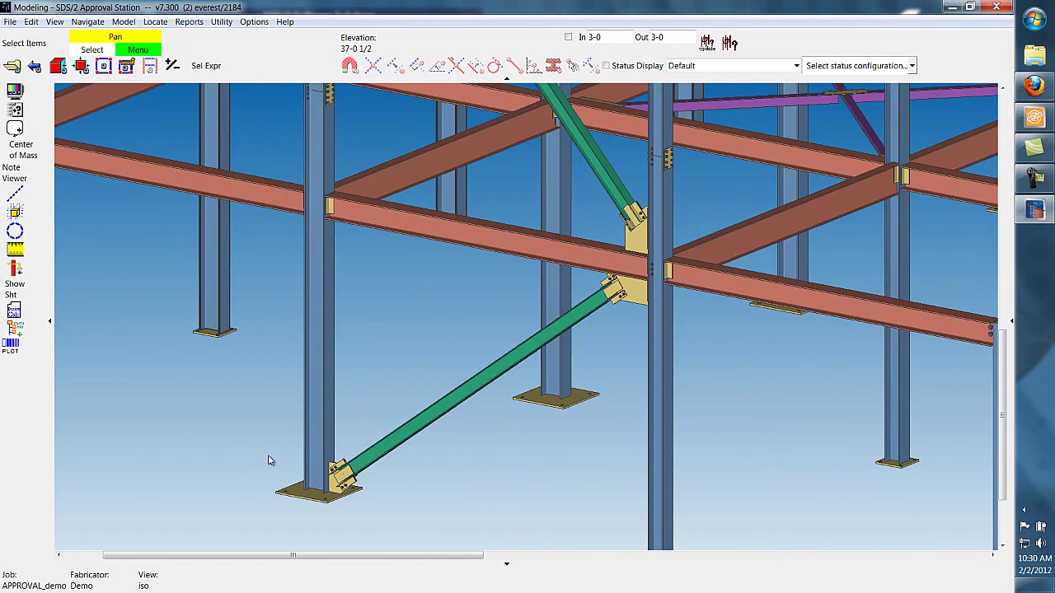
scroll(269, 459, "up", 3)
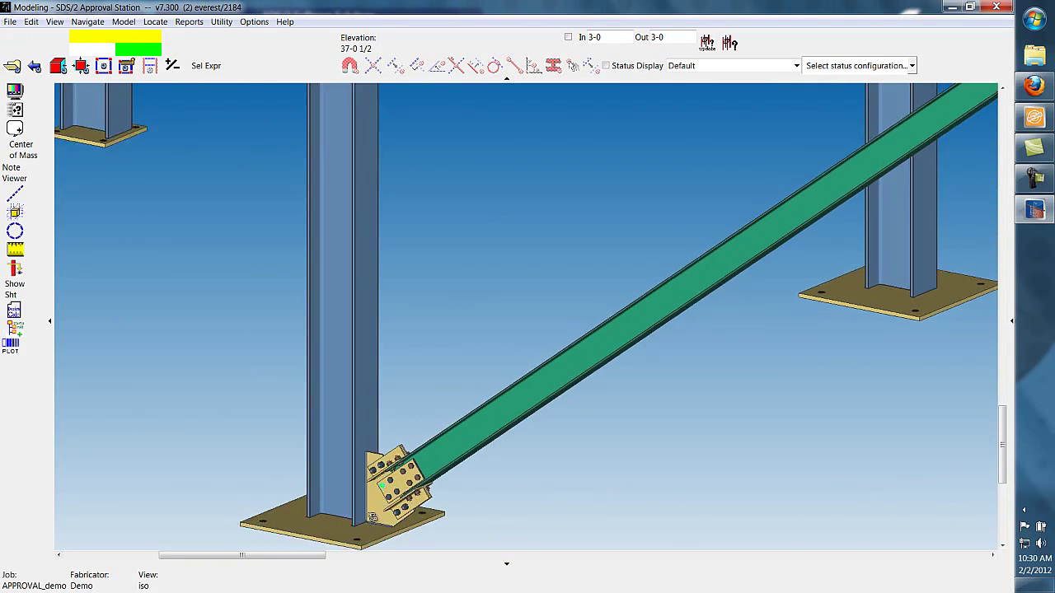
middle_click_drag(372, 517, 833, 493)
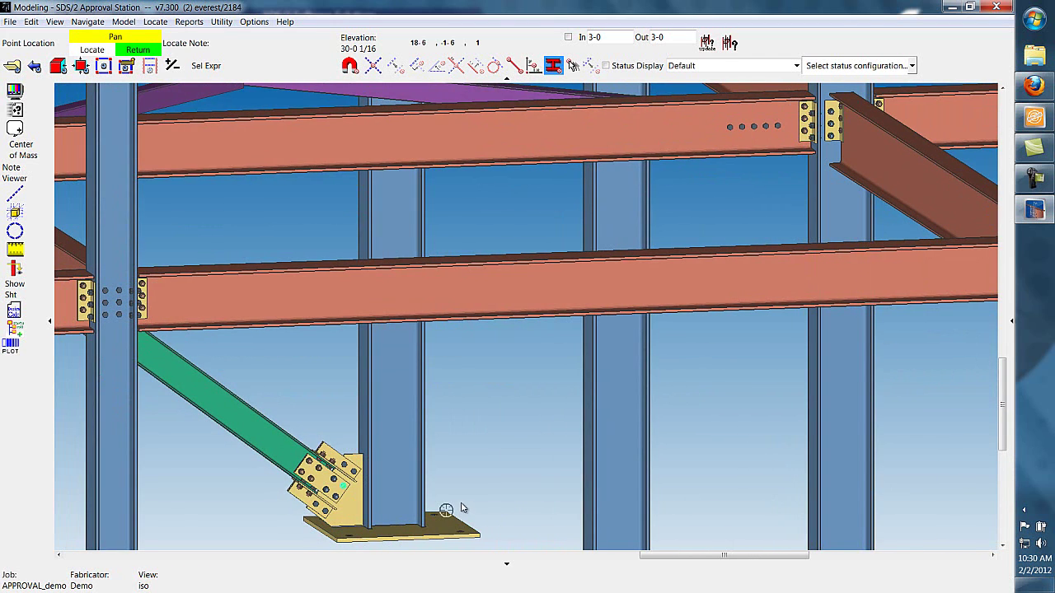
- Save a green 'Please Verify' base-plate note commenting 'Verify Plate thickness is in stock'
left_click(492, 524)
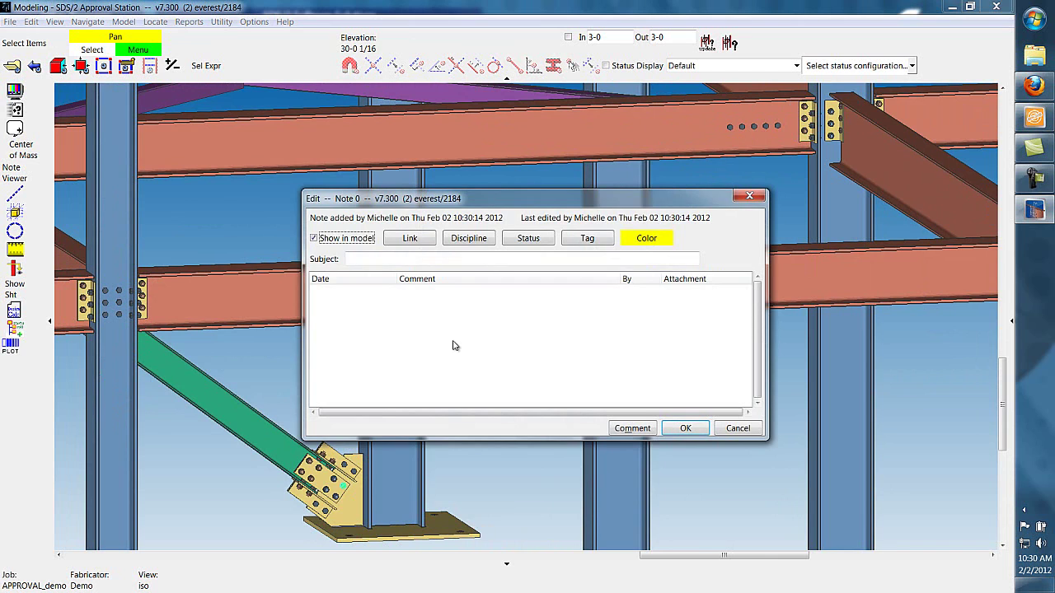
left_click(645, 239)
left_click(341, 414)
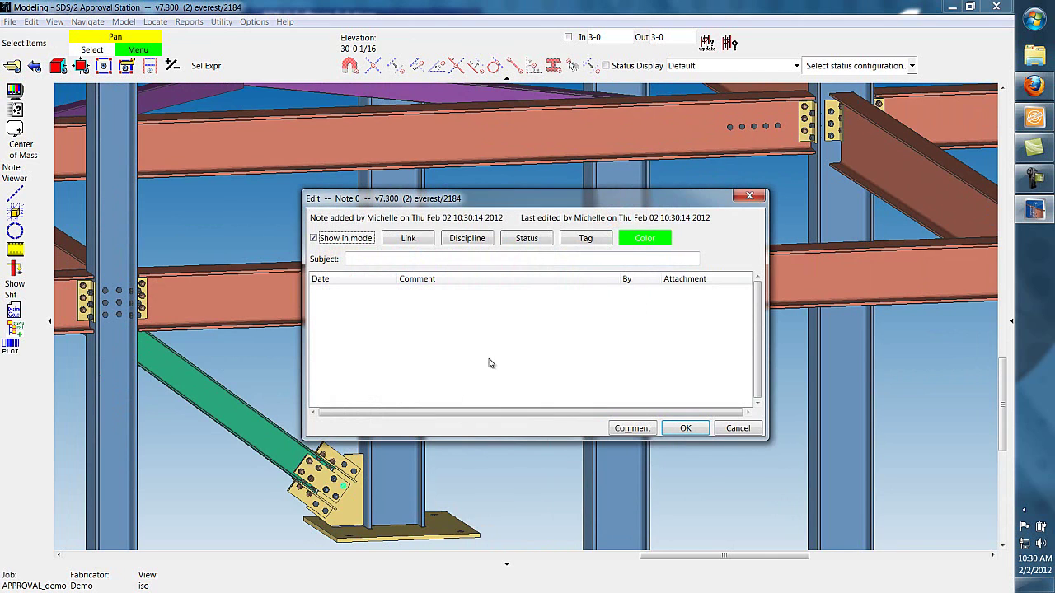
left_click(429, 261)
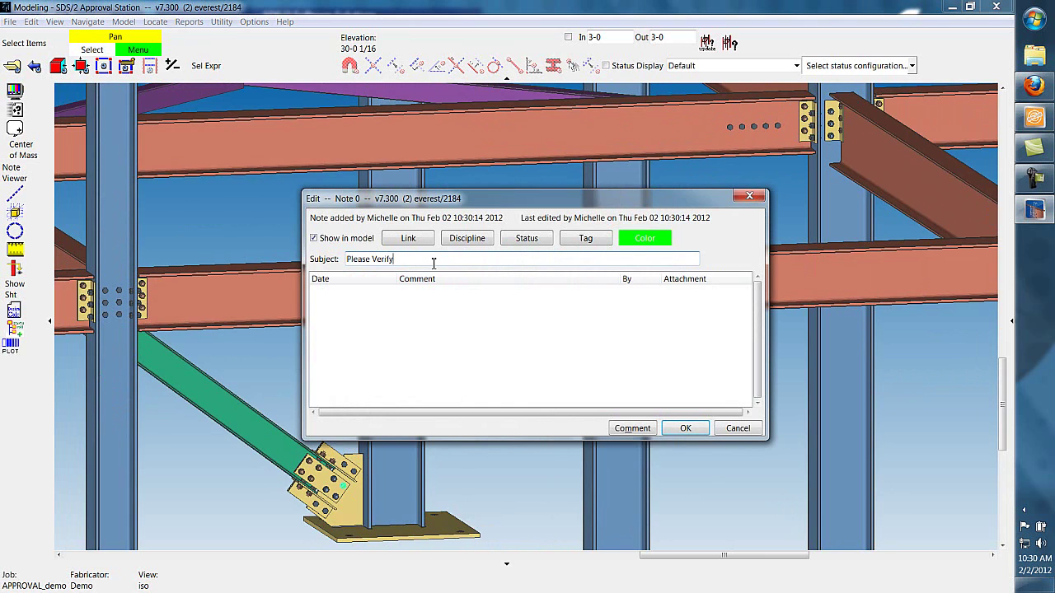
left_click(447, 284)
type("Verify Plate thickness is in stock")
left_click(684, 428)
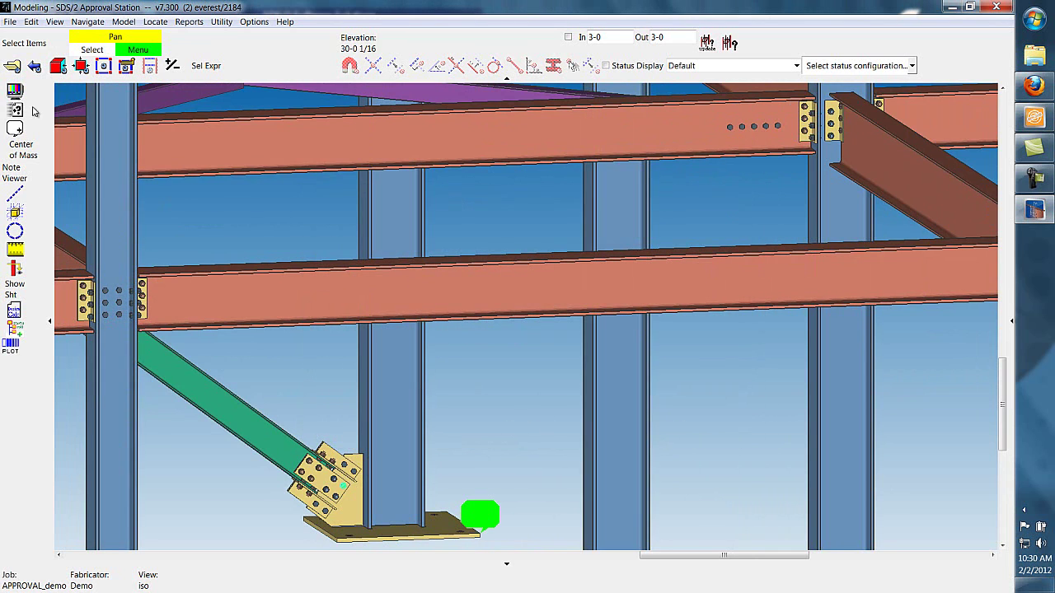
- Return to the iso view and list all three notes, selecting Confirm Loads
left_click(12, 66)
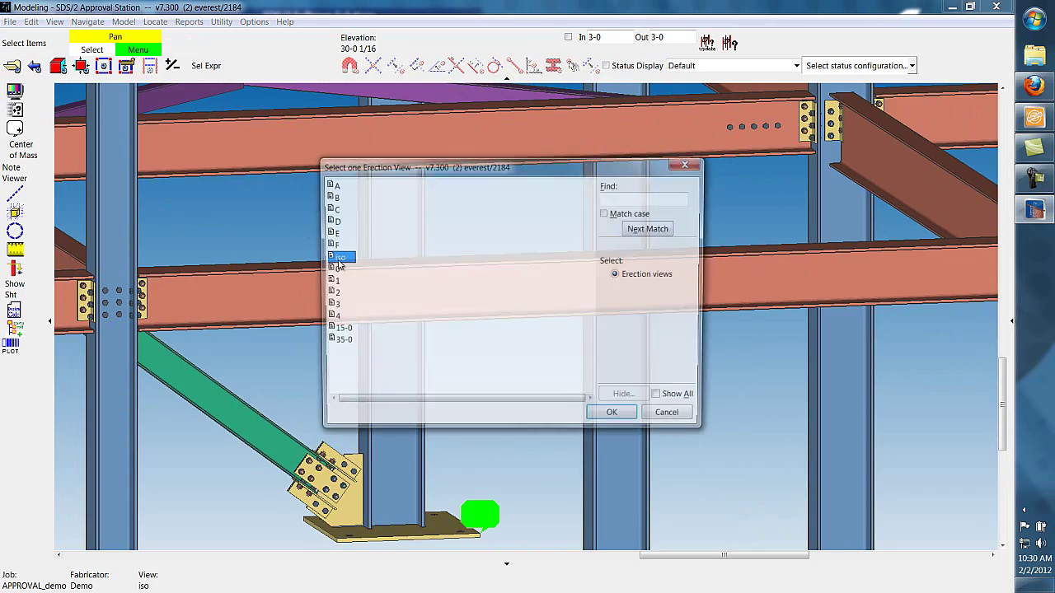
double_click(338, 258)
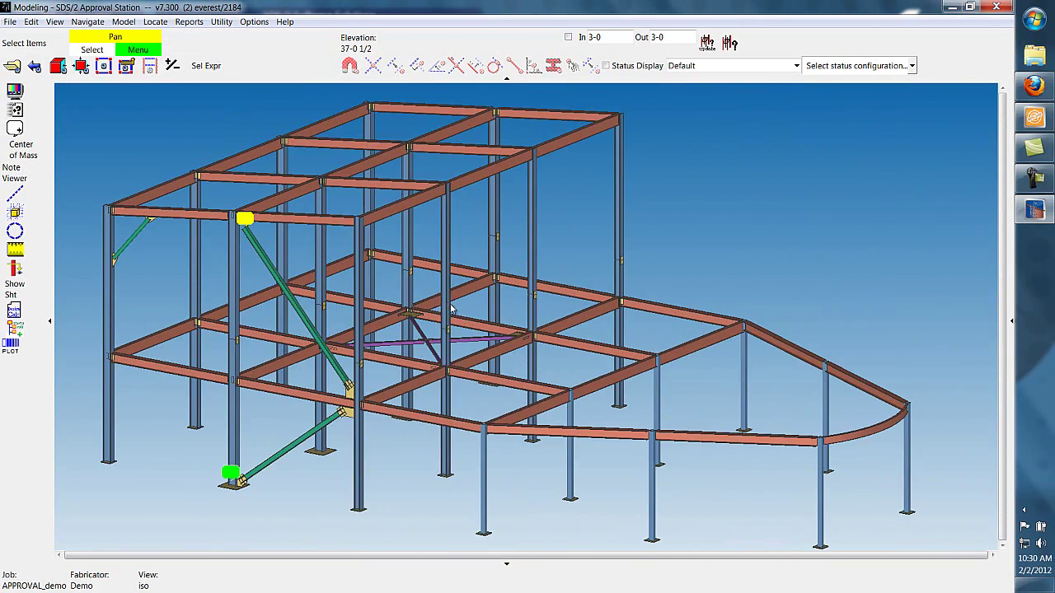
left_click(14, 173)
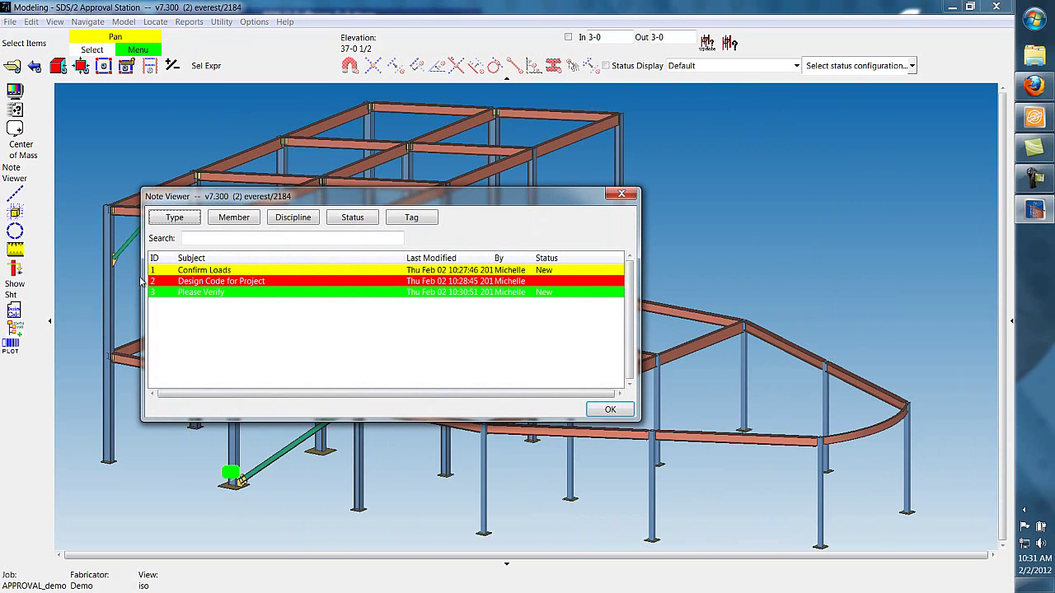
left_click(198, 272)
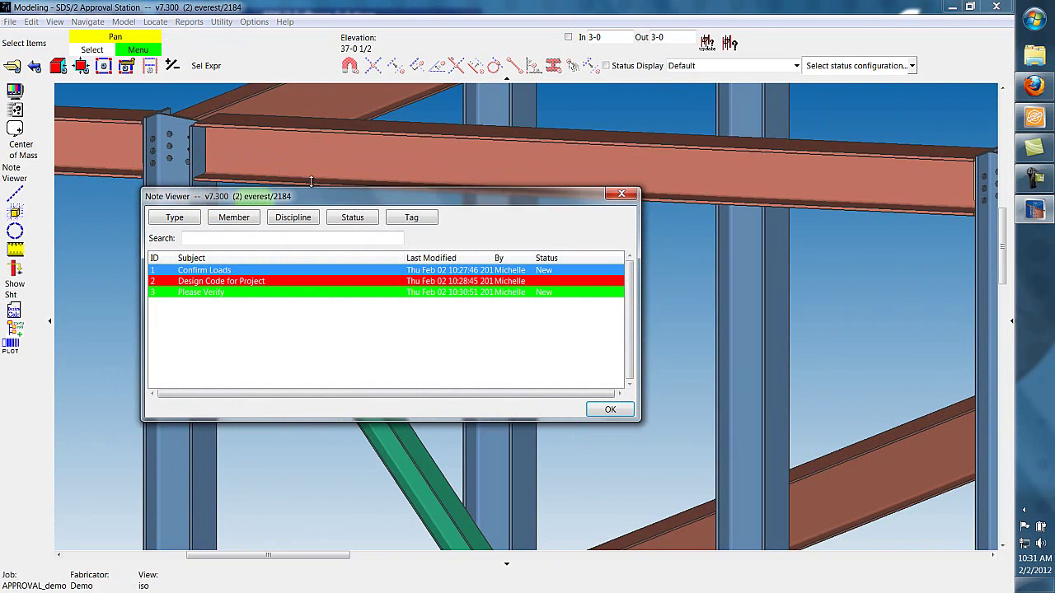
- Move the Note Viewer aside and jump between the Design Code, Please Verify and Confirm Loads members
left_click_drag(361, 204, 569, 156)
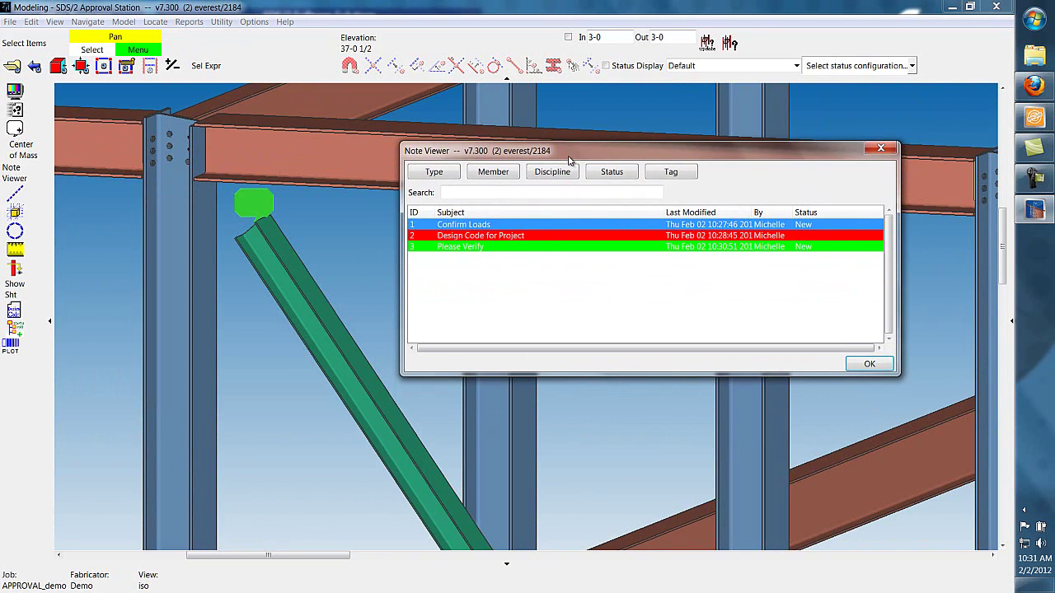
left_click(514, 239)
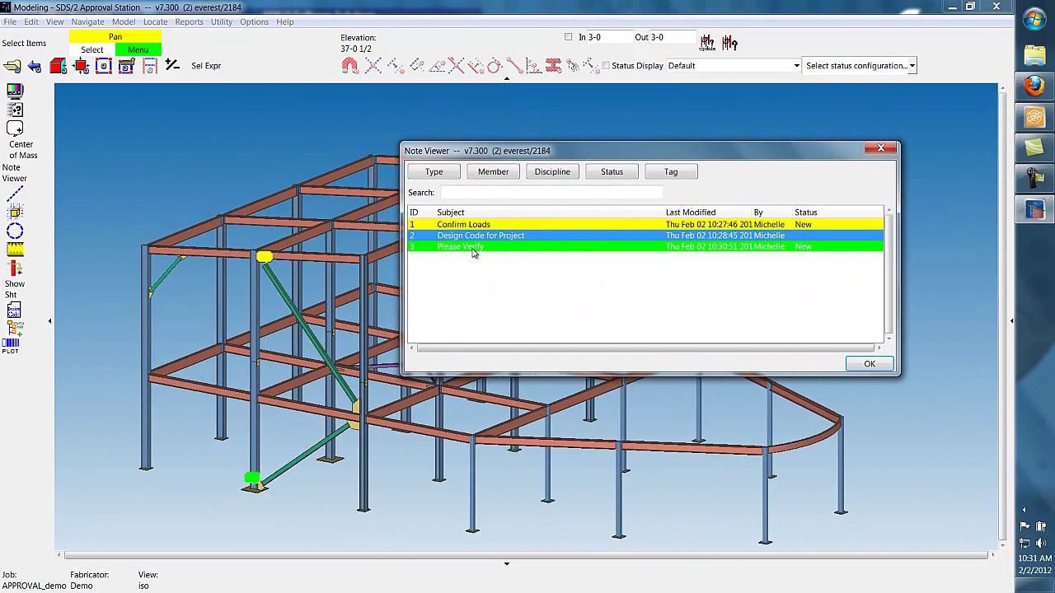
left_click(473, 247)
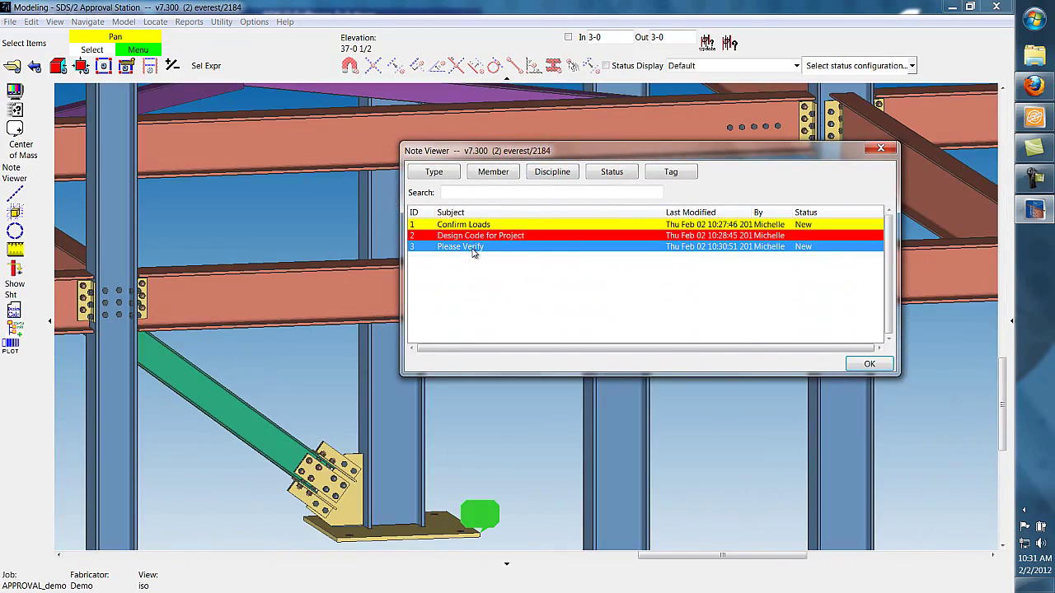
left_click(472, 226)
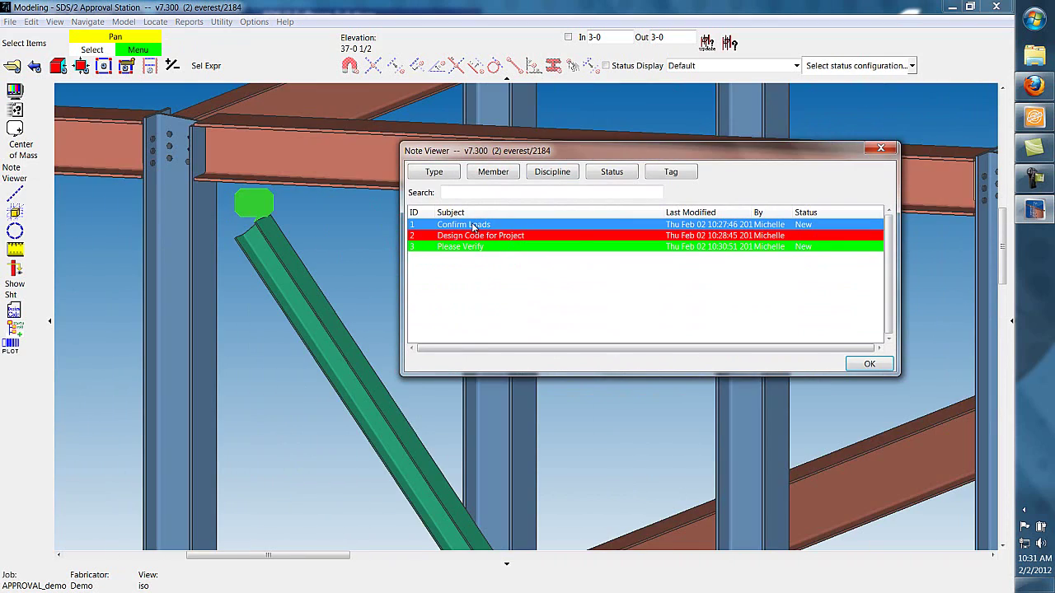
left_click(474, 236)
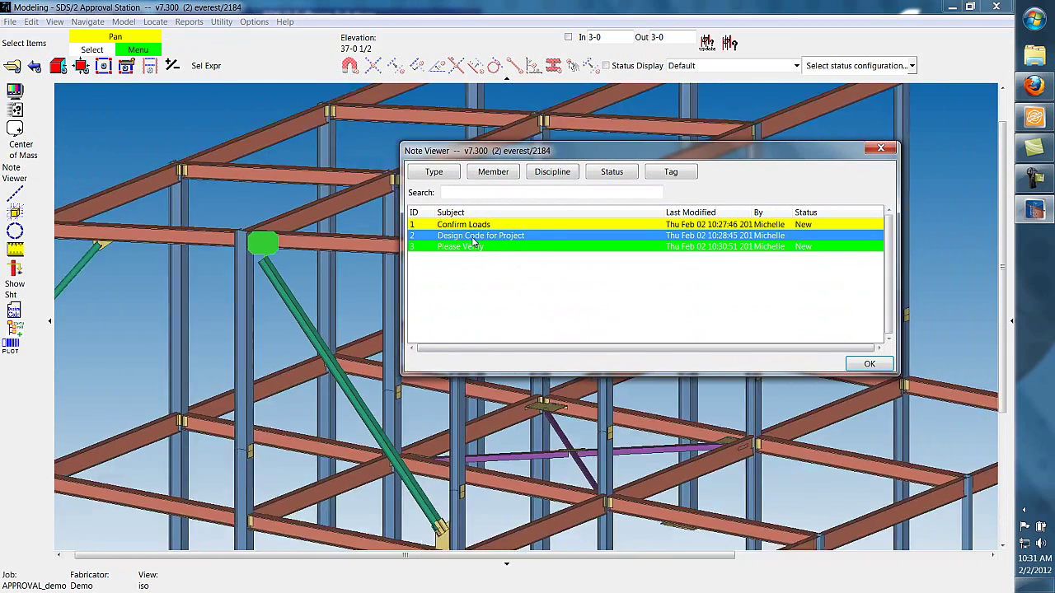
- Try the note type filters back to Member, Model and Project, and cancel the VB_26 member filter
left_click(429, 171)
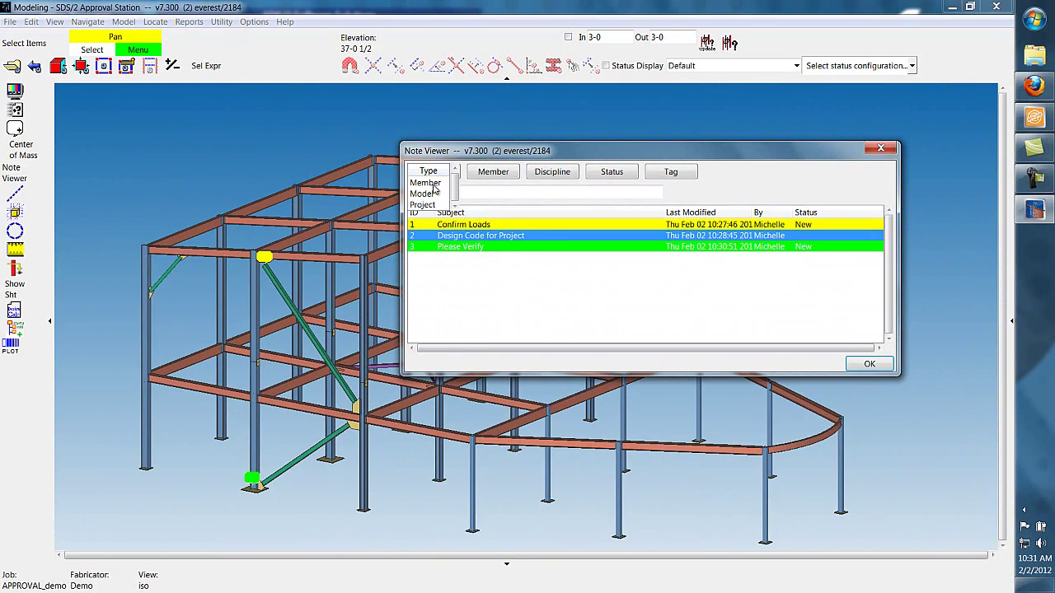
left_click(430, 194)
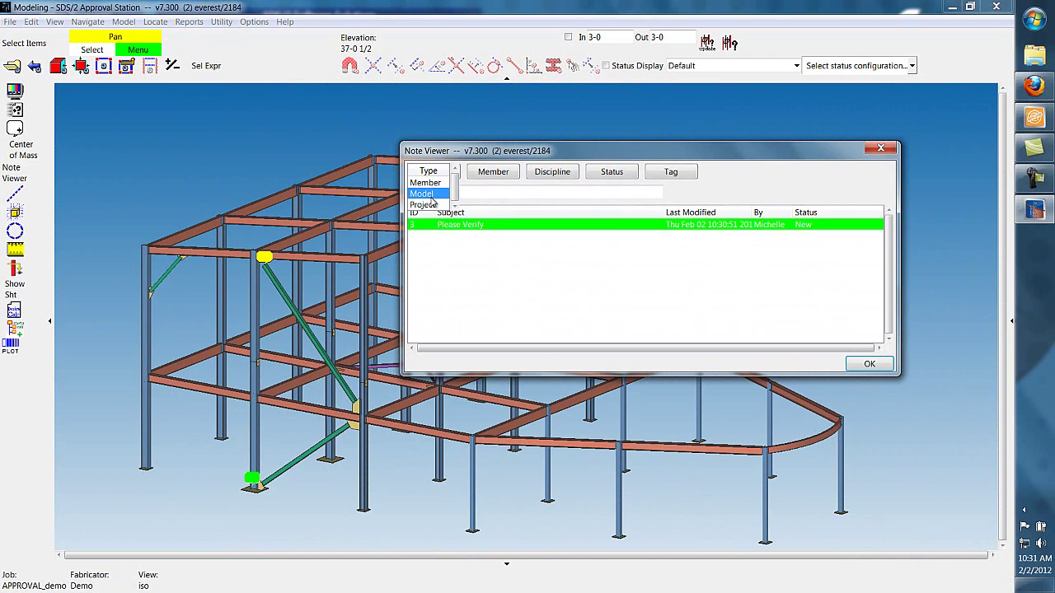
left_click(428, 205)
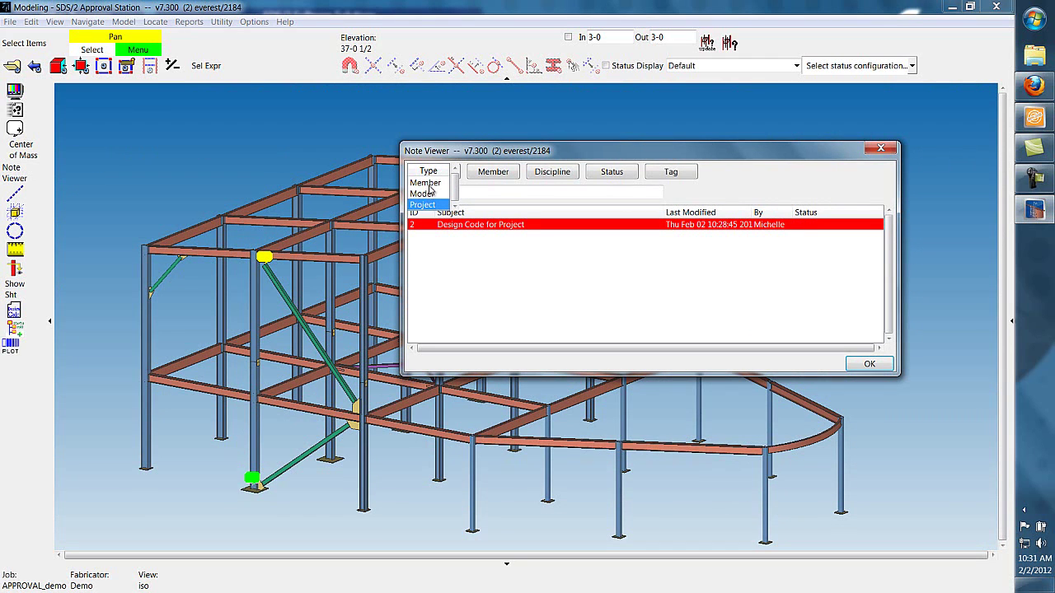
left_click(430, 194)
left_click(426, 183)
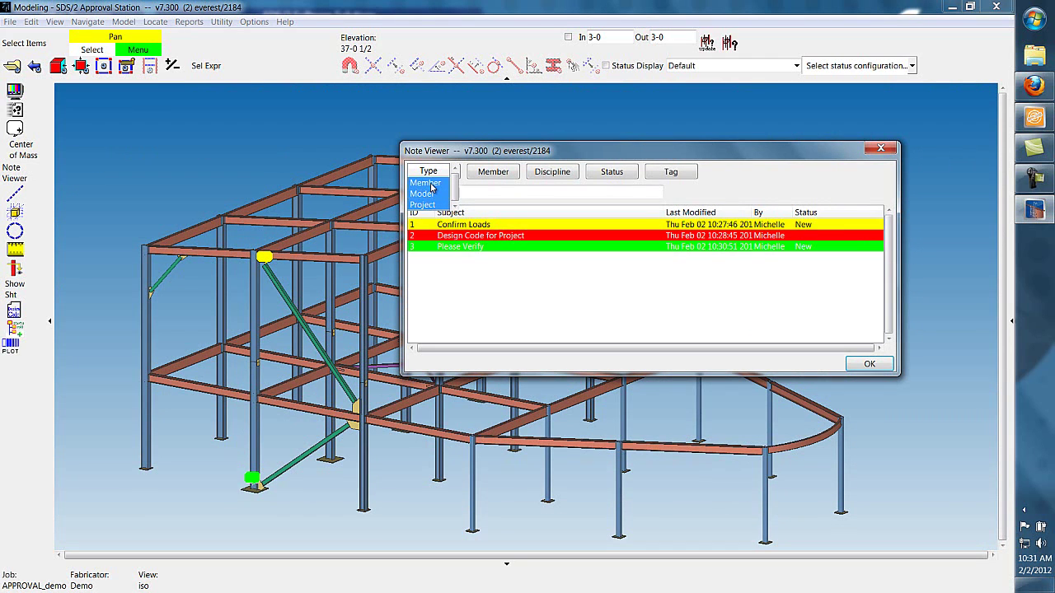
left_click(493, 173)
left_click(567, 203)
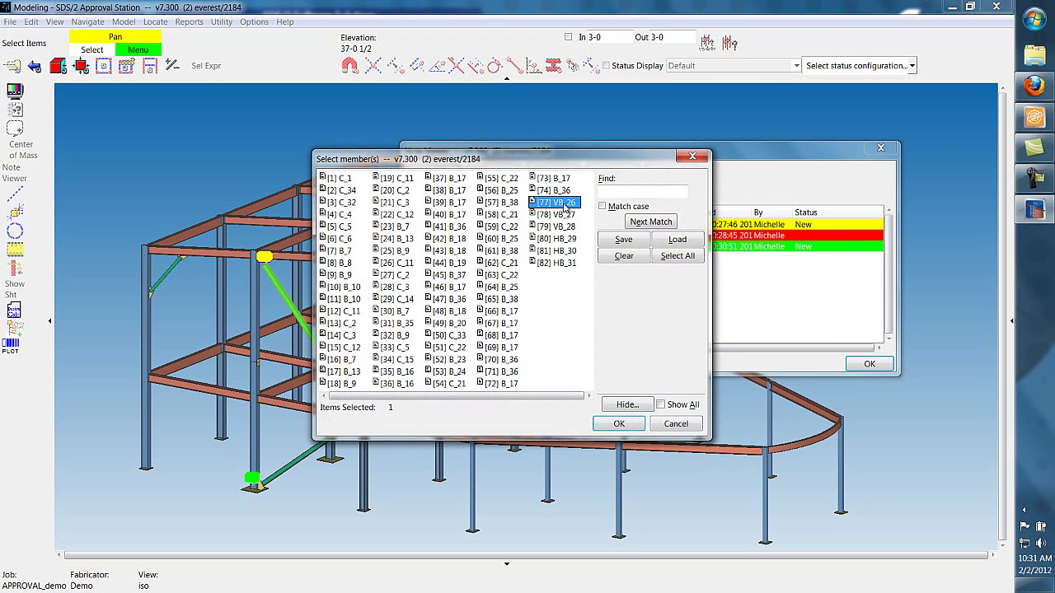
left_click(671, 427)
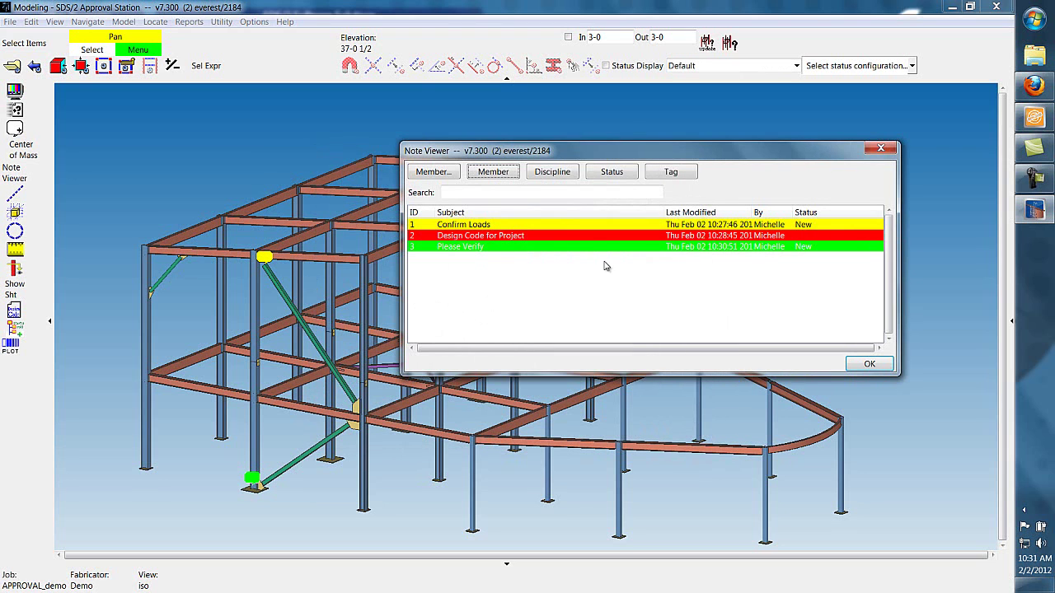
- Filter the notes to Detailer, Engineer, Erector and Fabricator disciplines
left_click(547, 173)
left_click(544, 185)
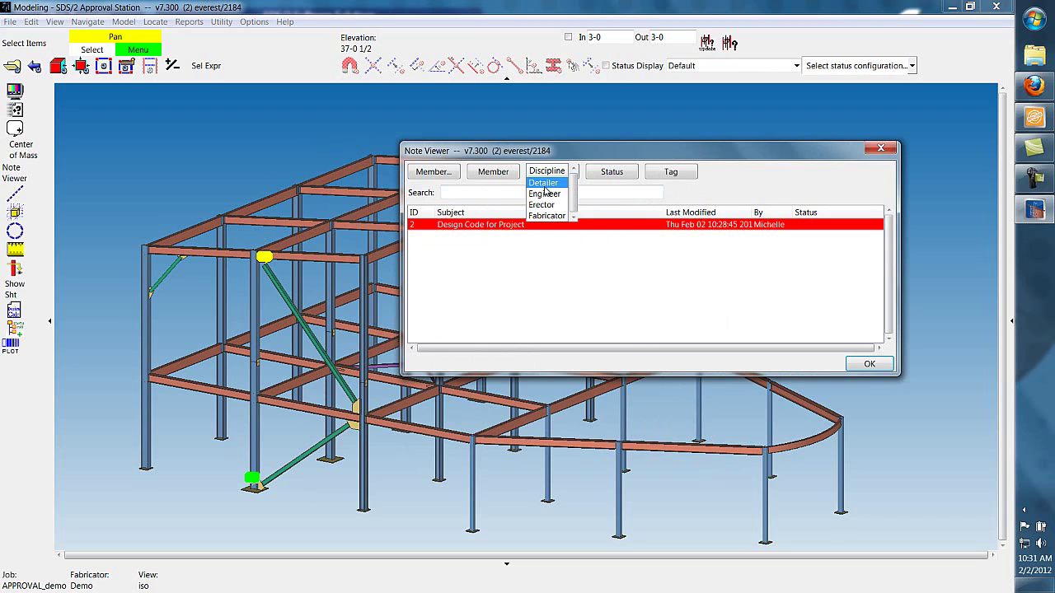
left_click(544, 195)
left_click(544, 205)
left_click(545, 216)
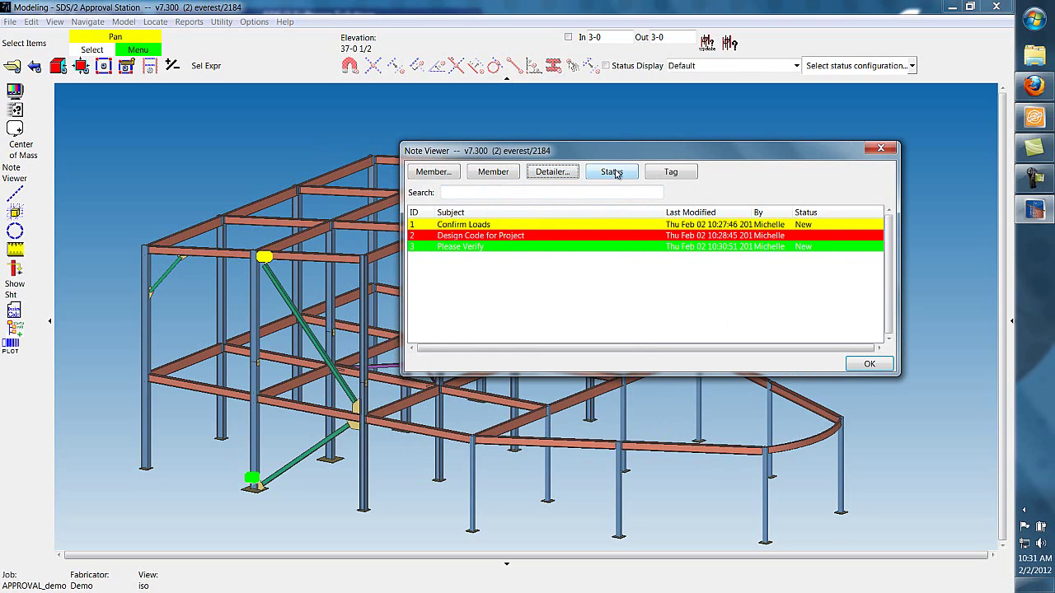
- Filter to New status and the connection tag, then close the viewer to locate a note
left_click(611, 172)
left_click(597, 226)
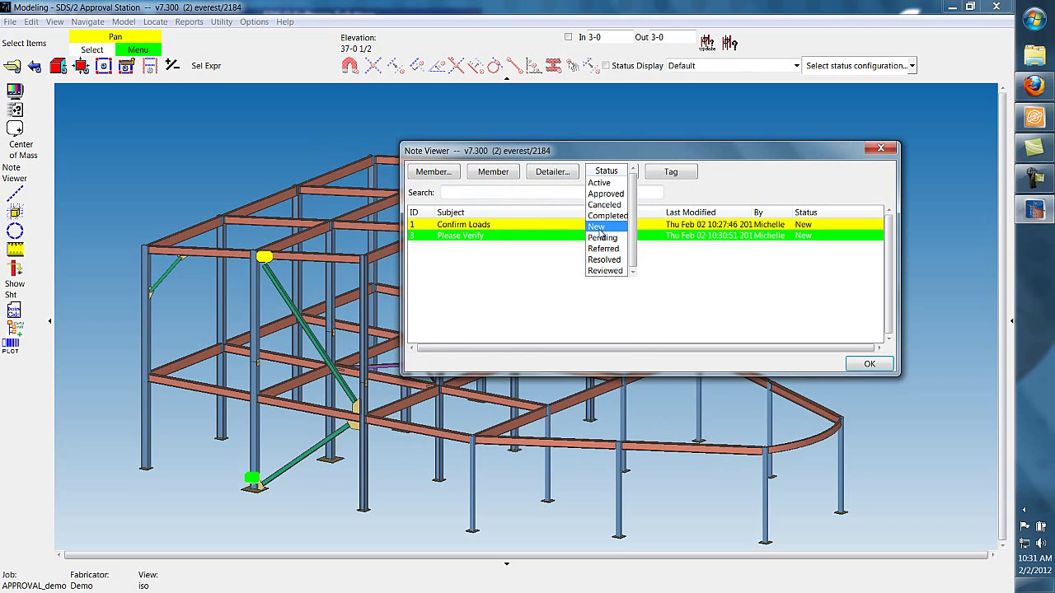
left_click(666, 173)
left_click(660, 195)
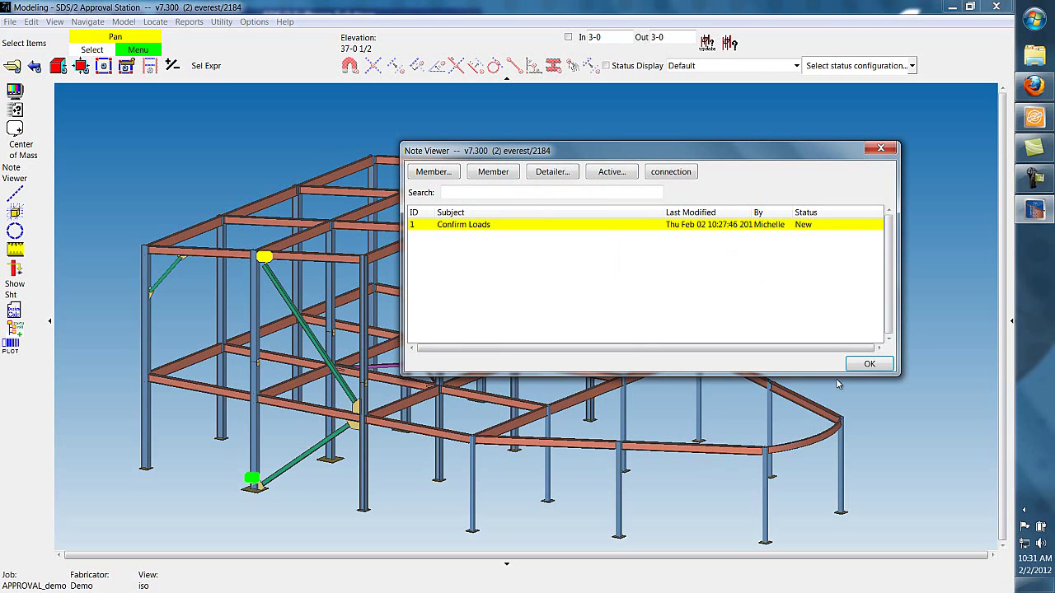
left_click(869, 363)
- Place a new note with subject 'BIM File' in dark green
left_click(700, 202)
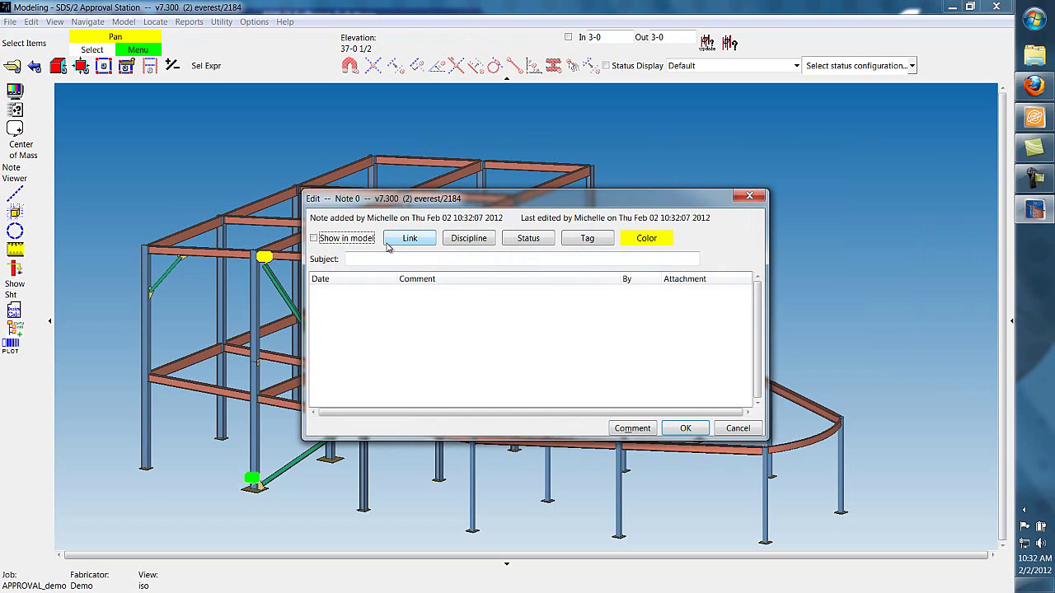
left_click(385, 258)
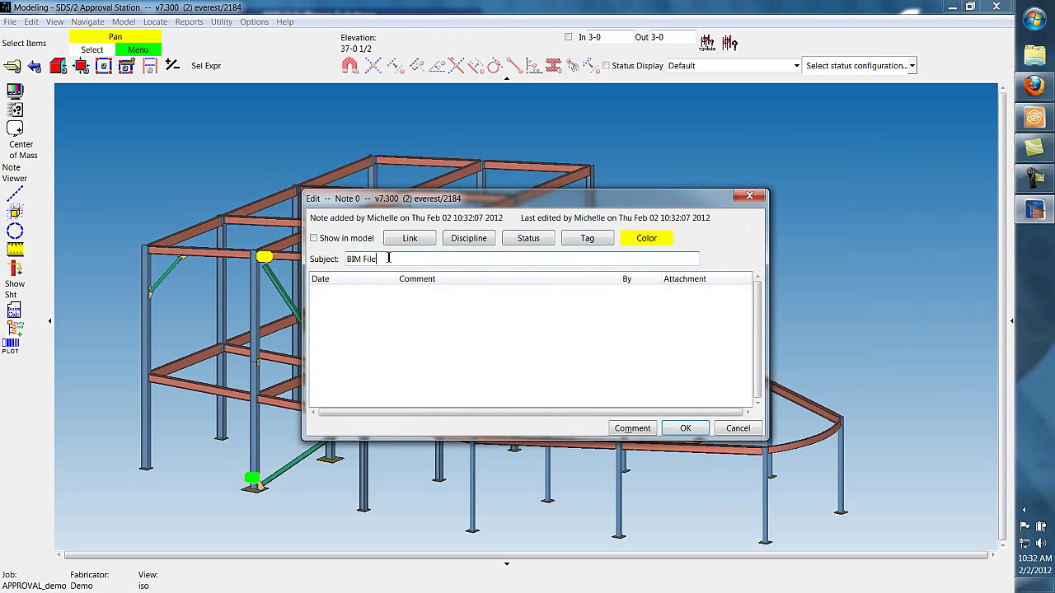
left_click(646, 238)
left_click(368, 300)
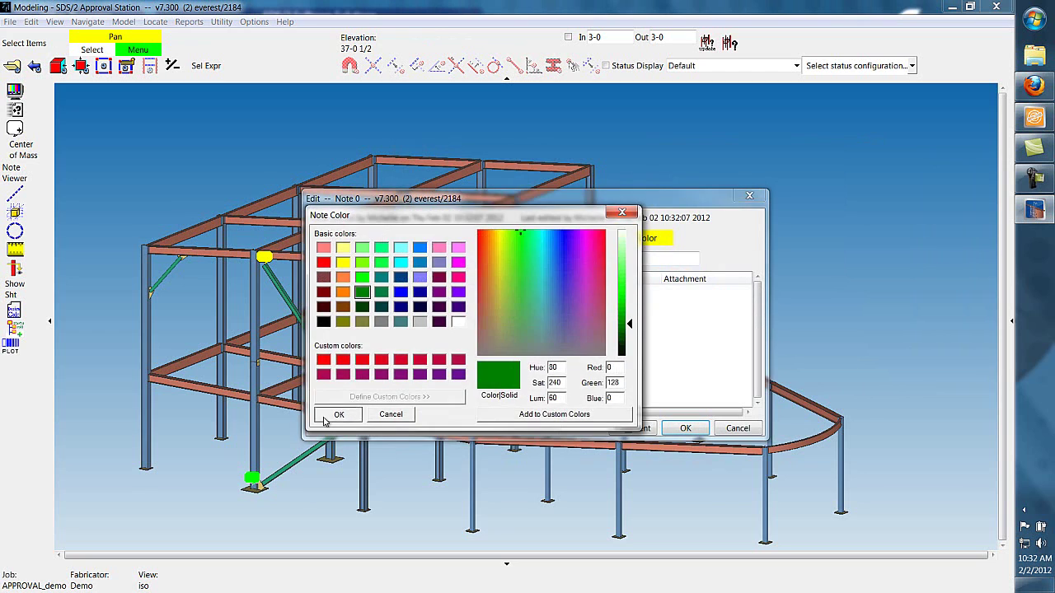
left_click(337, 412)
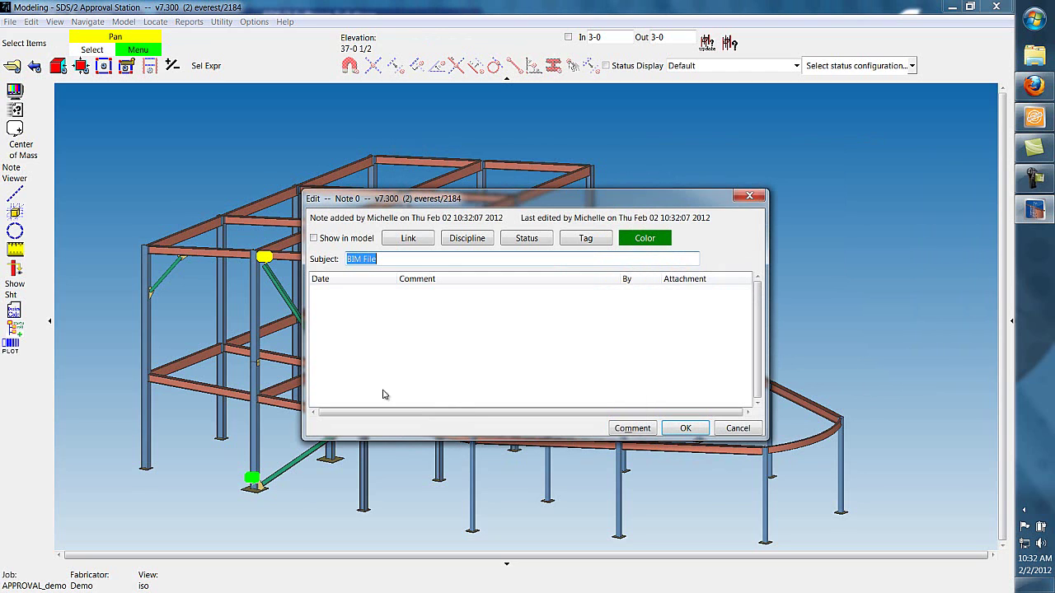
- Set the note's discipline to Detailer and give it a new BIM tag
left_click(458, 240)
left_click(463, 252)
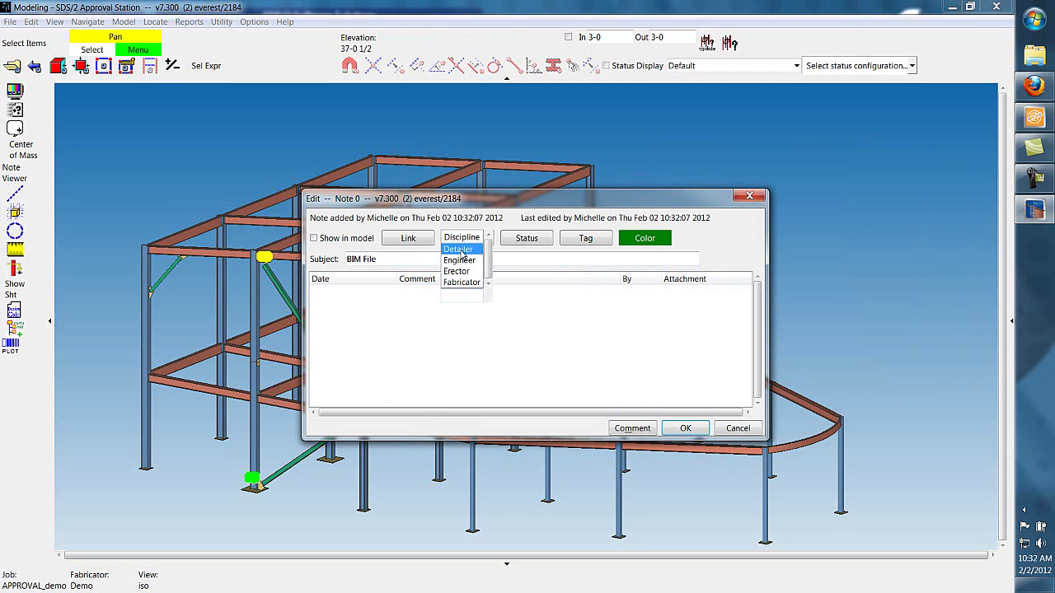
left_click(479, 249)
left_click(580, 239)
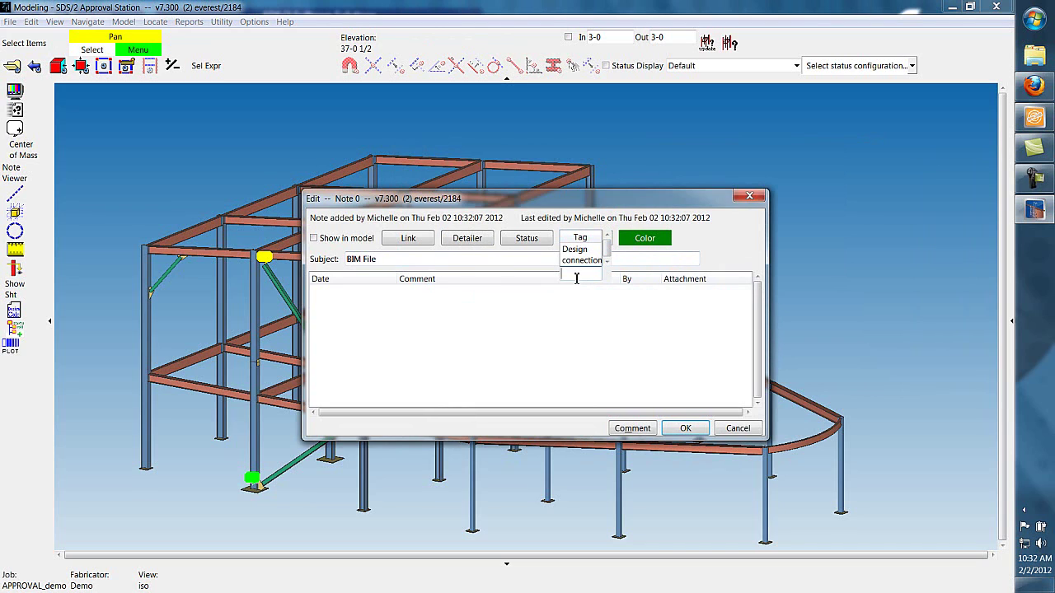
key("Return")
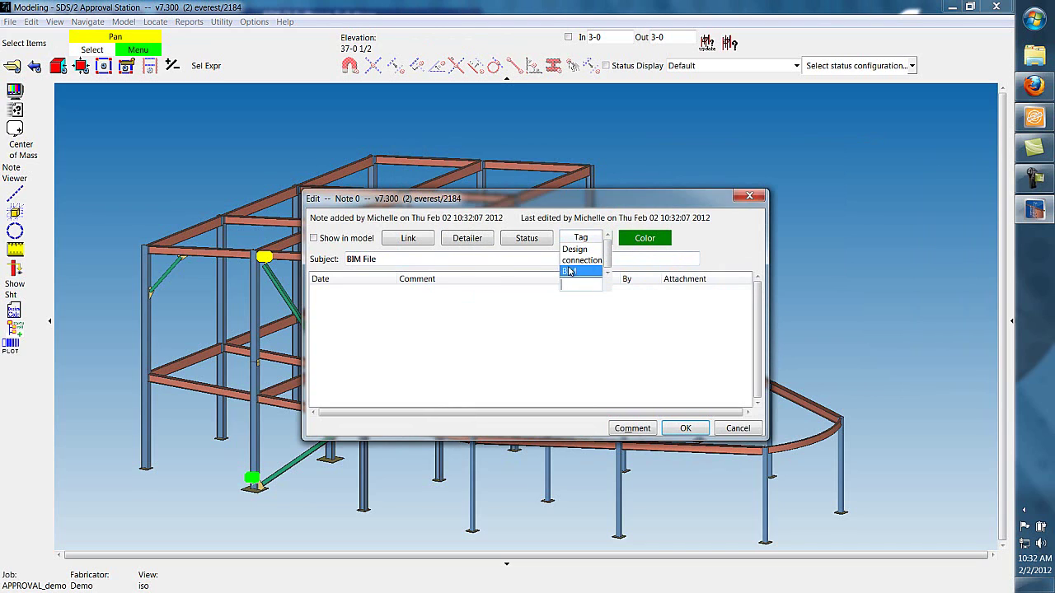
left_click(571, 271)
- Add the ductwork clash comment with Ductwork.dwfx attached and save the note
left_click(639, 430)
type("Advance DWF of ductwork for clash prevention")
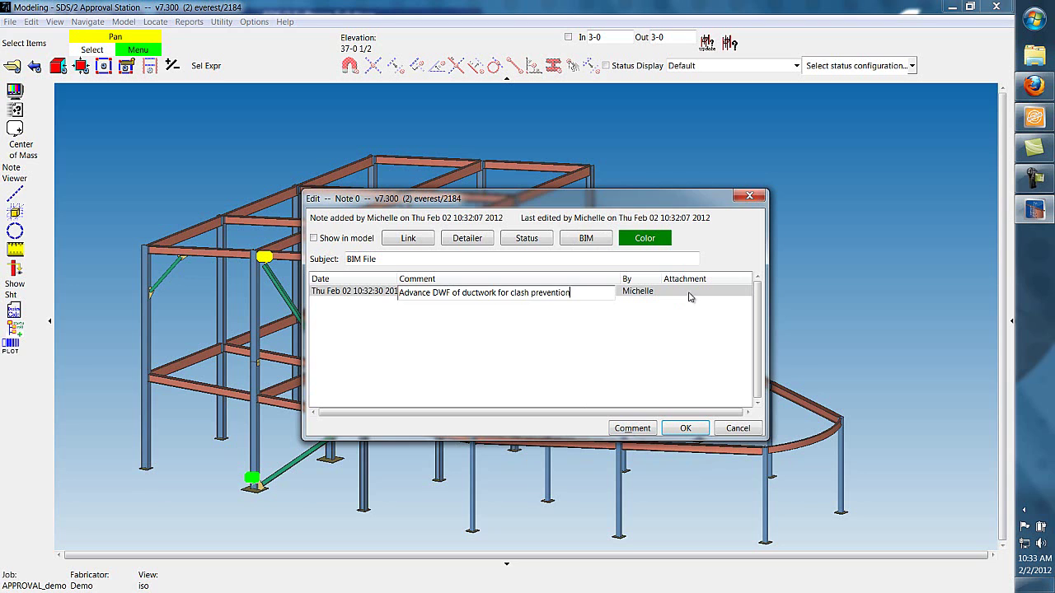
right_click(689, 295)
left_click(700, 327)
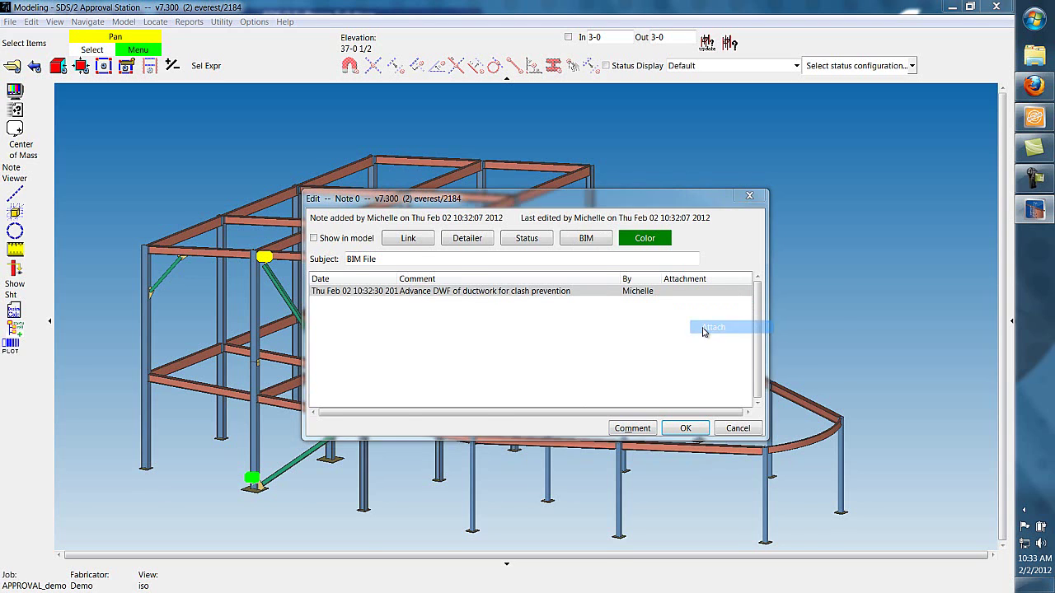
left_click(663, 338)
left_click(728, 515)
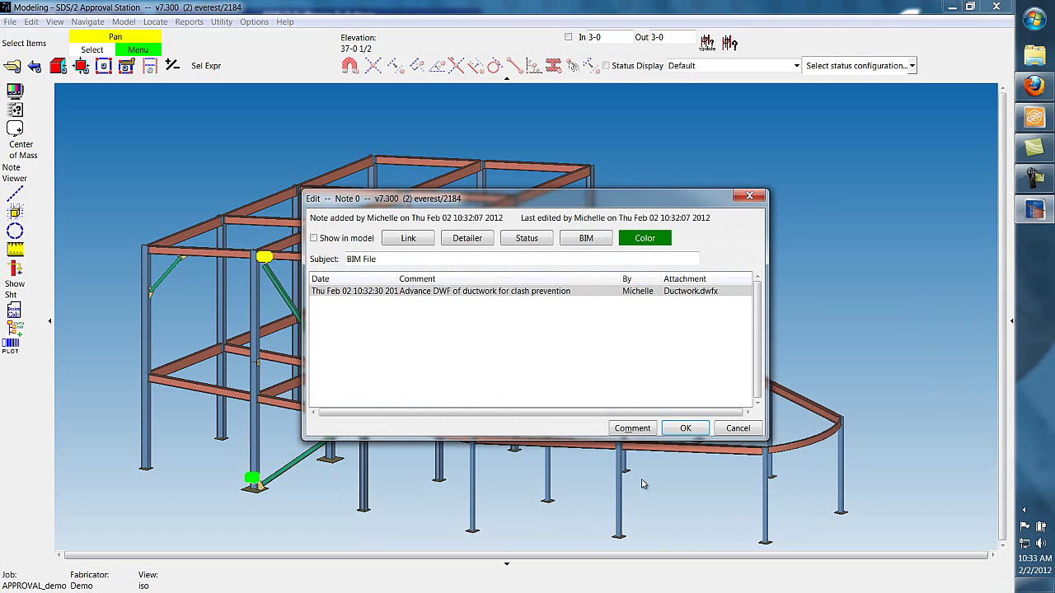
left_click(685, 428)
- Reopen the BIM File note from Note Viewer, confirm its ductwork attachment, and save it
left_click(14, 172)
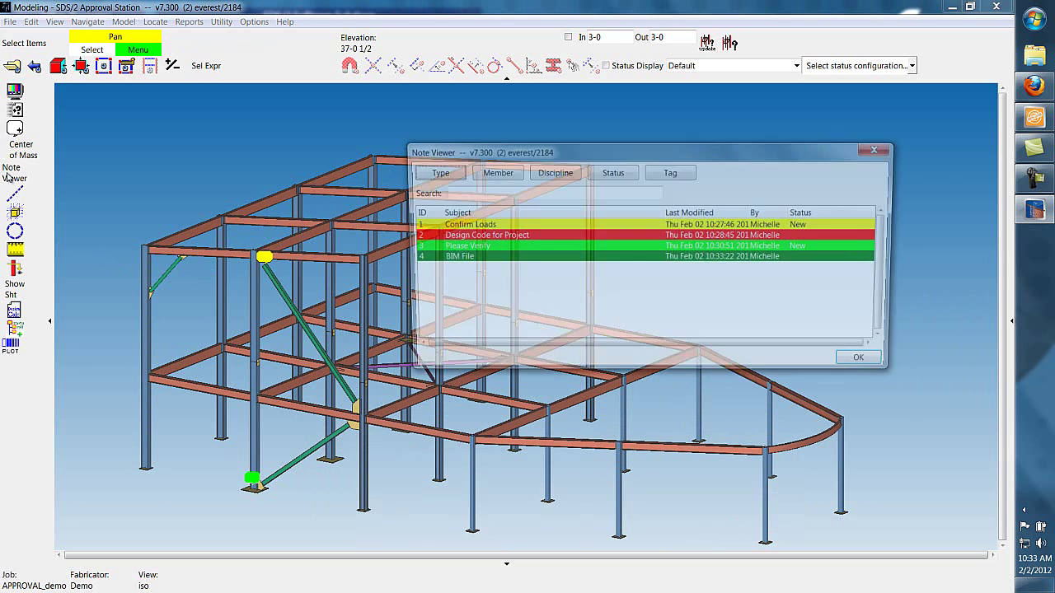
left_click(550, 258)
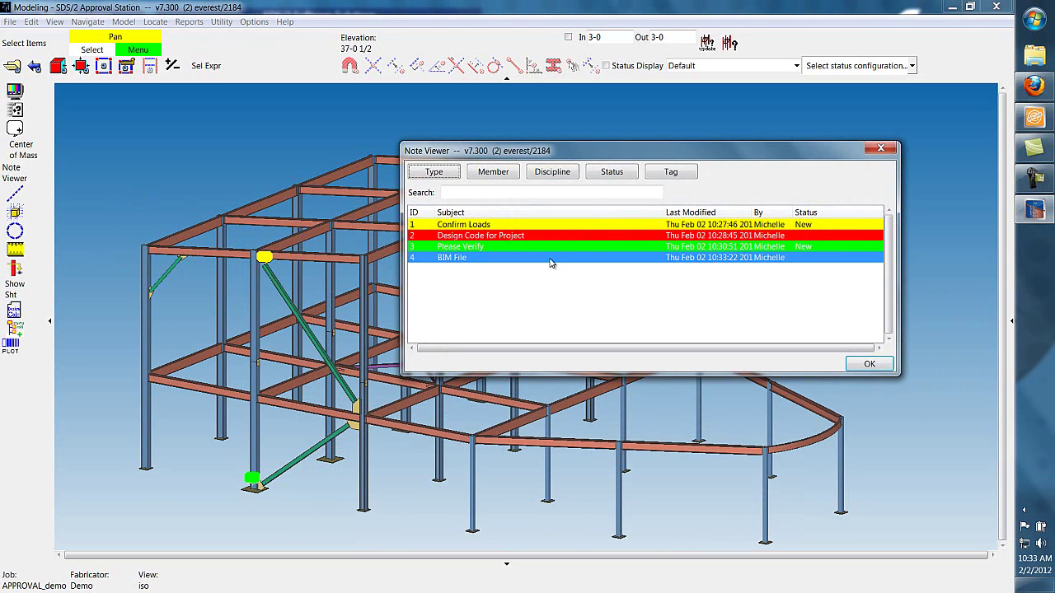
double_click(457, 258)
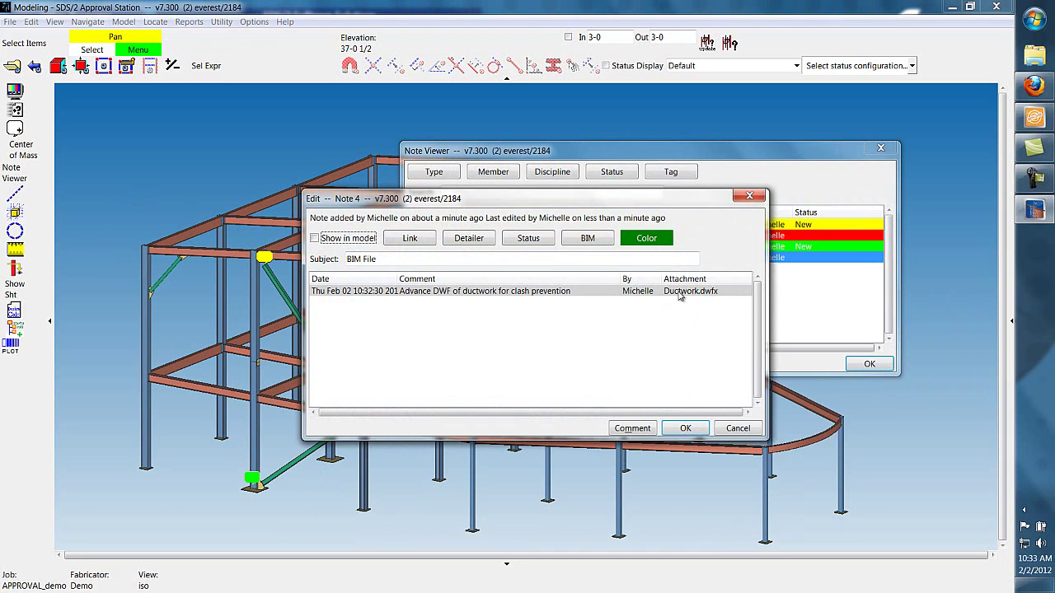
left_click(684, 428)
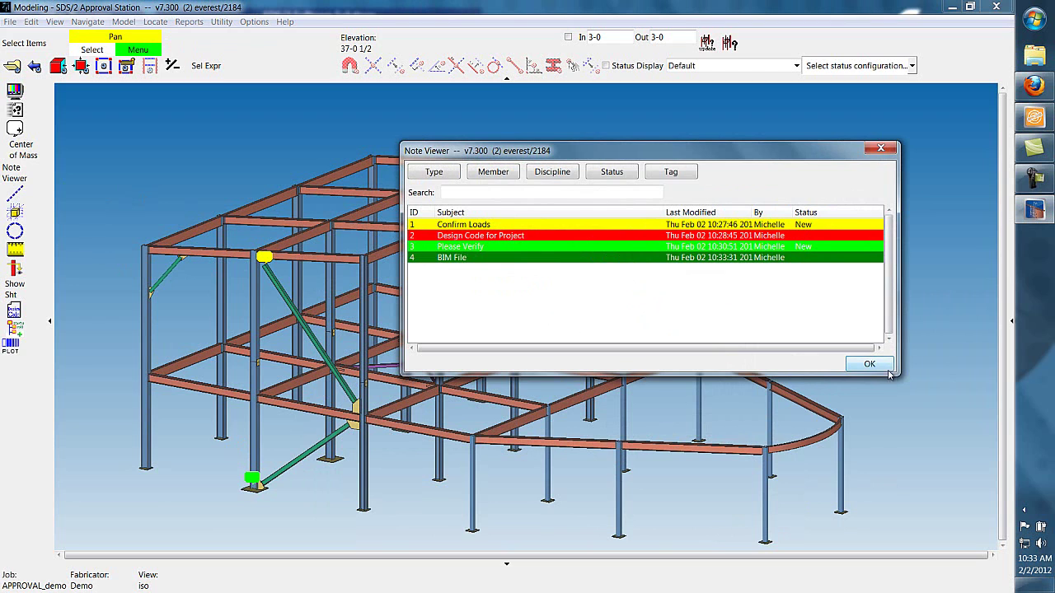
- Close Note Viewer, then toggle Notes off and back on in Display Options, applying each change
left_click(872, 364)
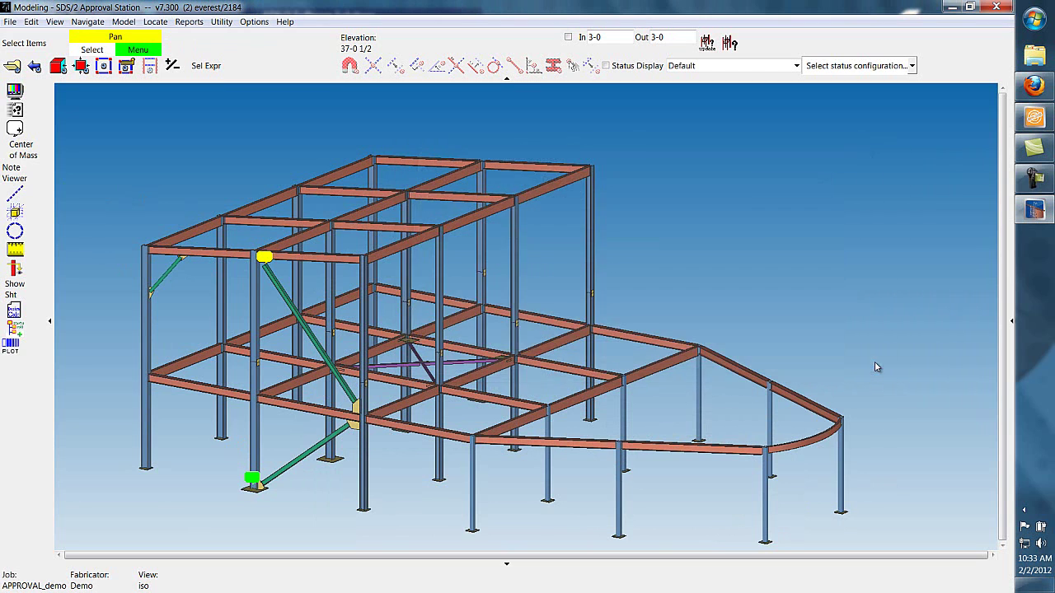
left_click(15, 91)
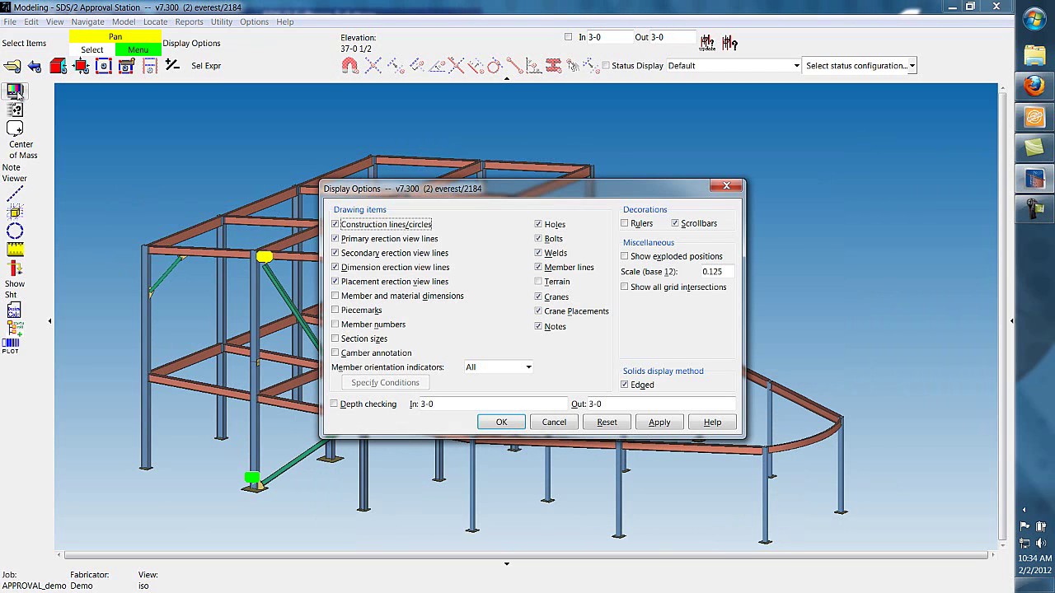
left_click(539, 326)
left_click(657, 422)
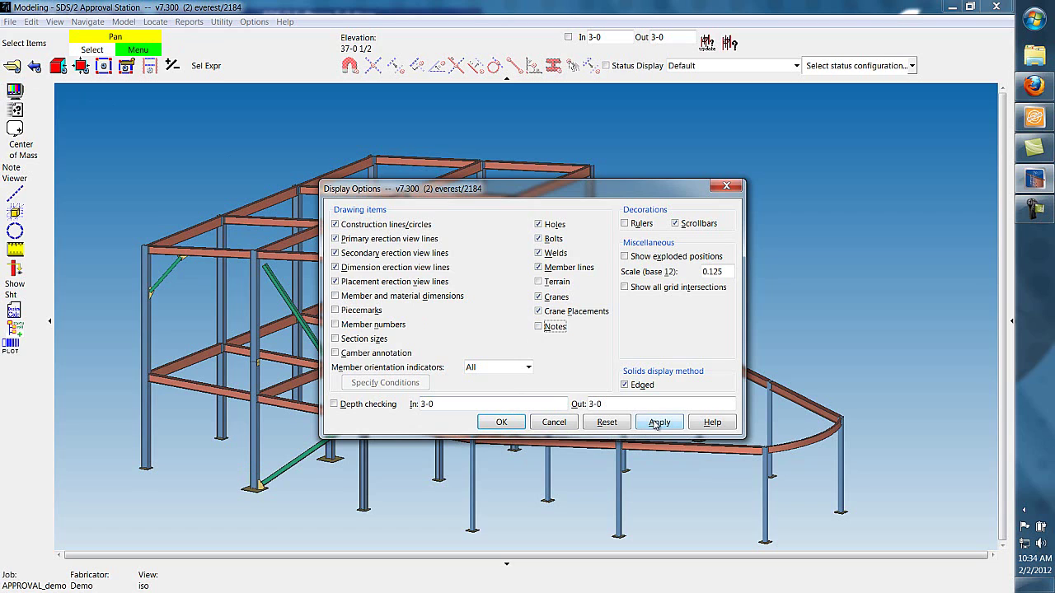
left_click(539, 326)
left_click(651, 424)
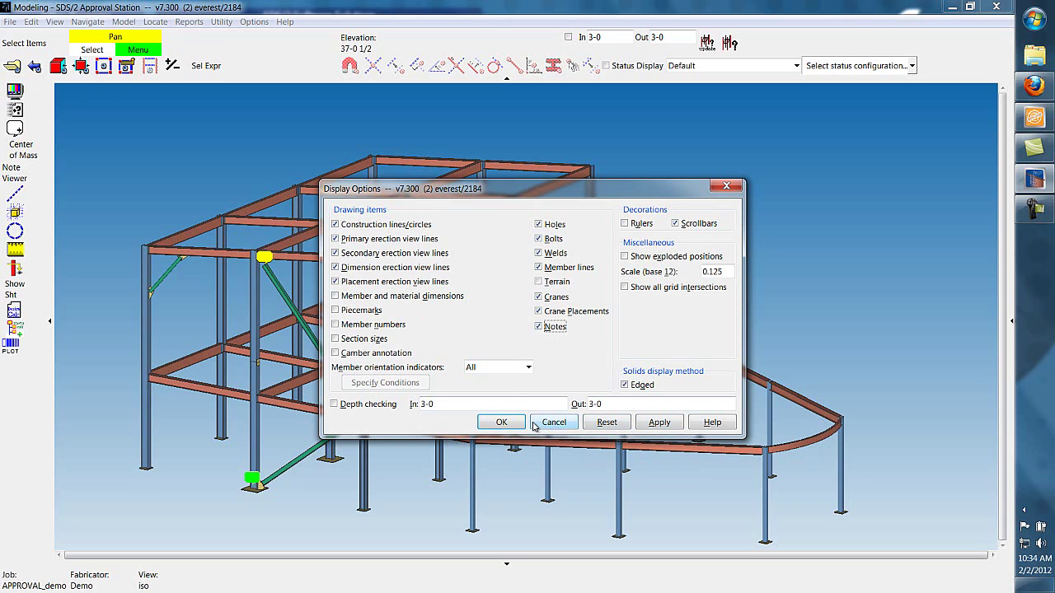